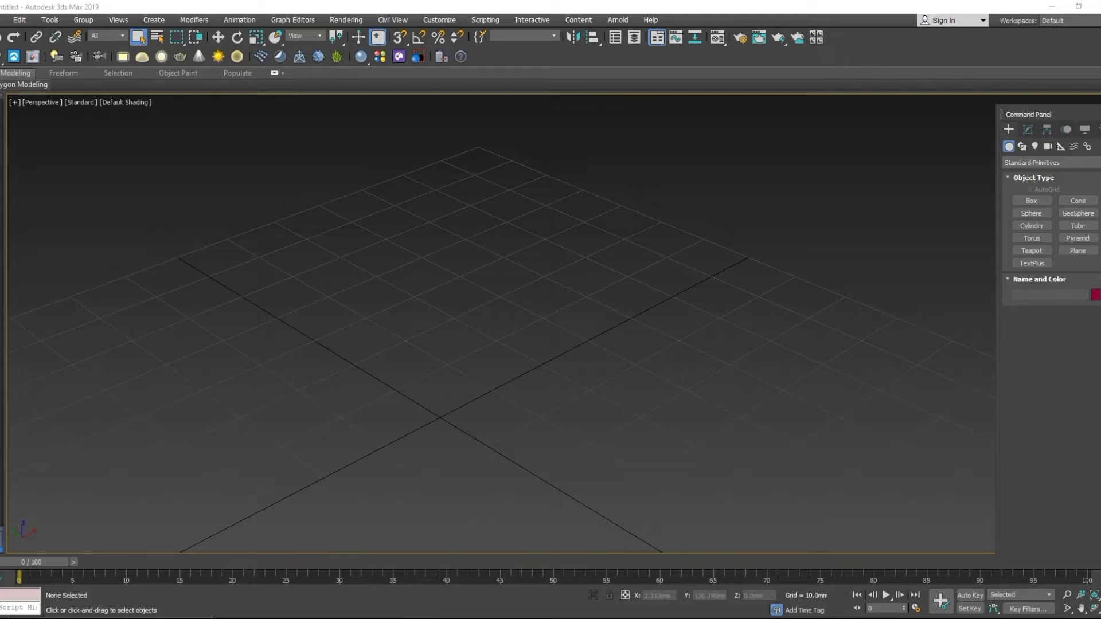
Start importing a file and browse to the CLIMAX folder on drive D.
left_click(4, 20)
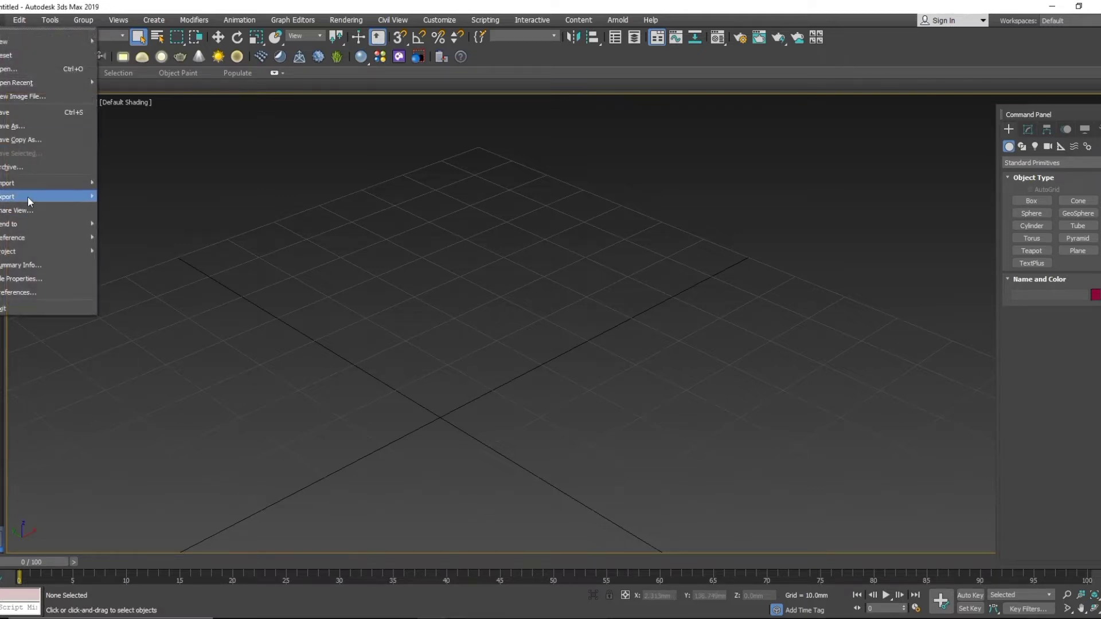
mouse_move(33, 187)
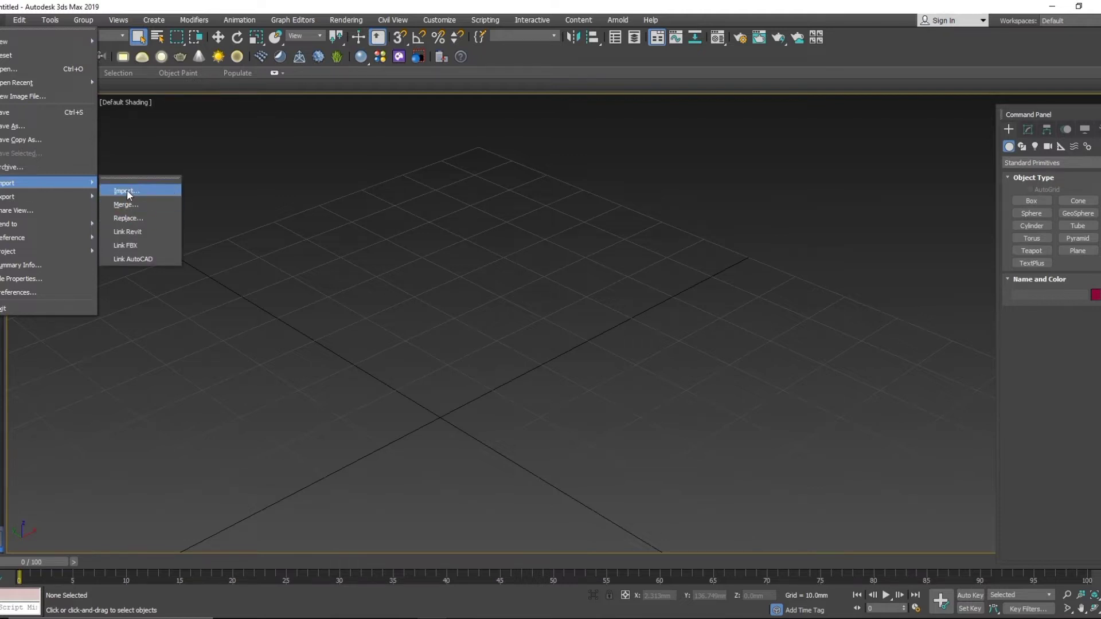
left_click(126, 190)
left_click(14, 197)
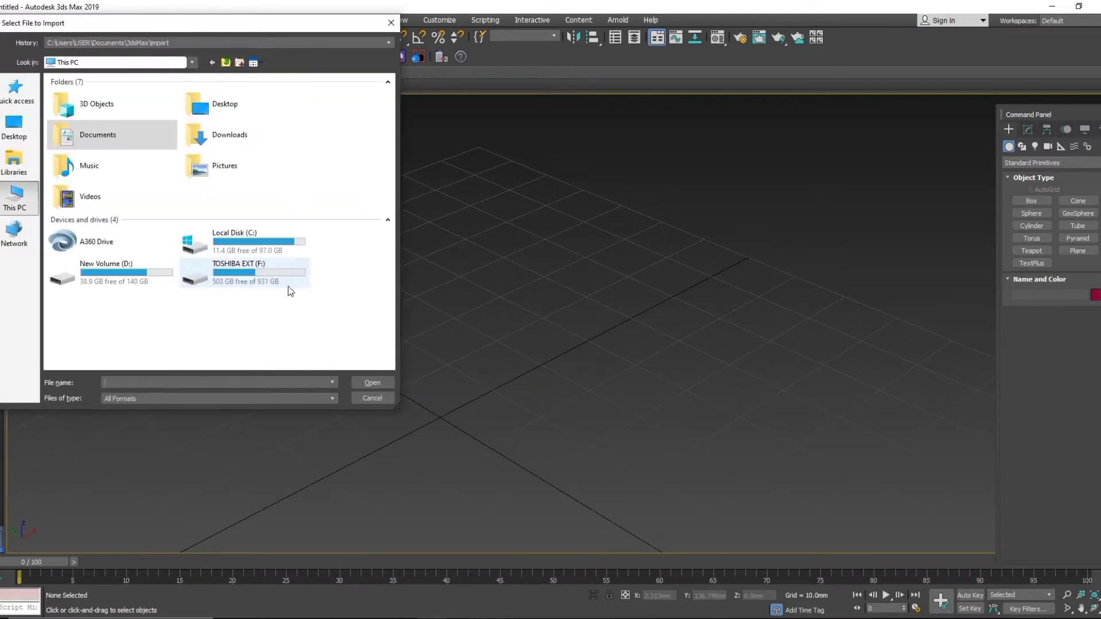
double_click(162, 276)
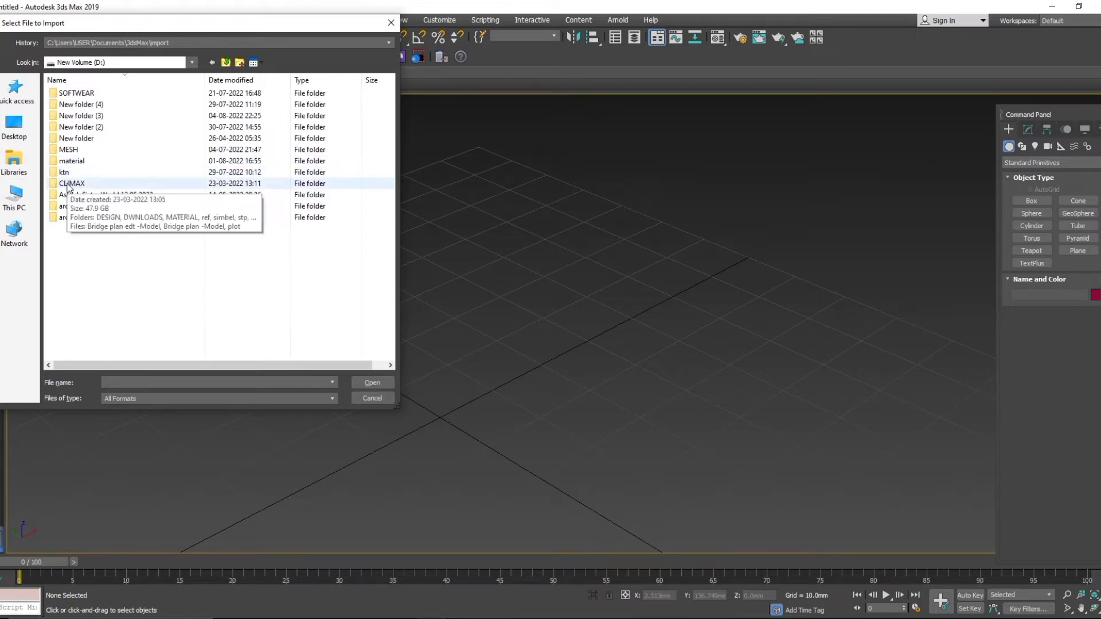
left_click(73, 186)
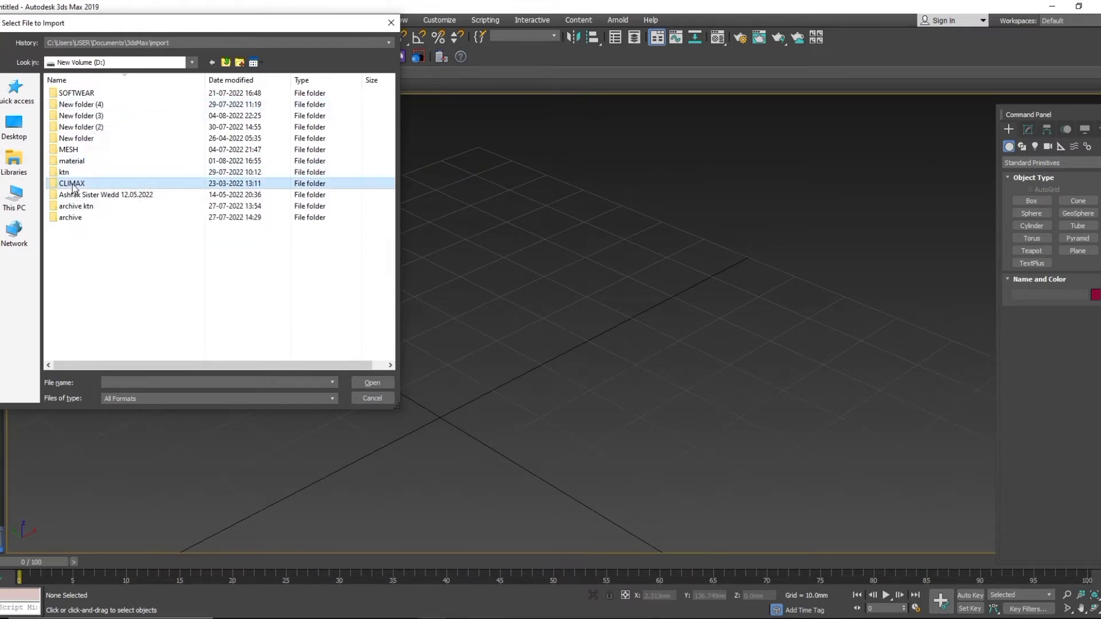
double_click(72, 185)
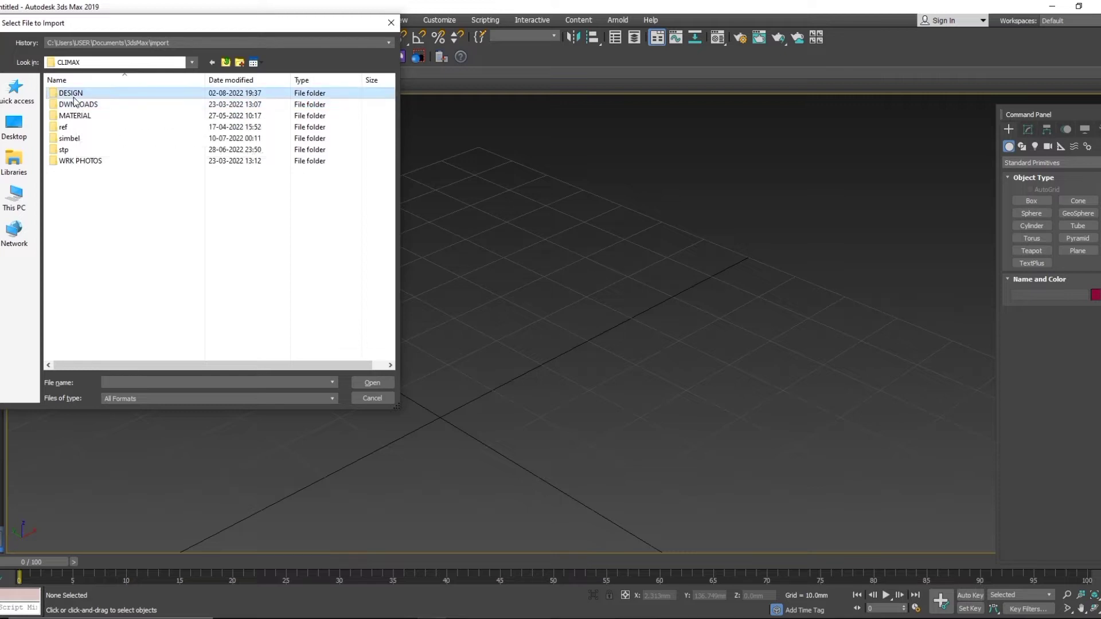
Open the villa 12 AutoCAD drawing from the 2D folder under DESIGN and FREELANCE WRK, accepting its proxy objects.
double_click(73, 98)
double_click(83, 103)
double_click(112, 92)
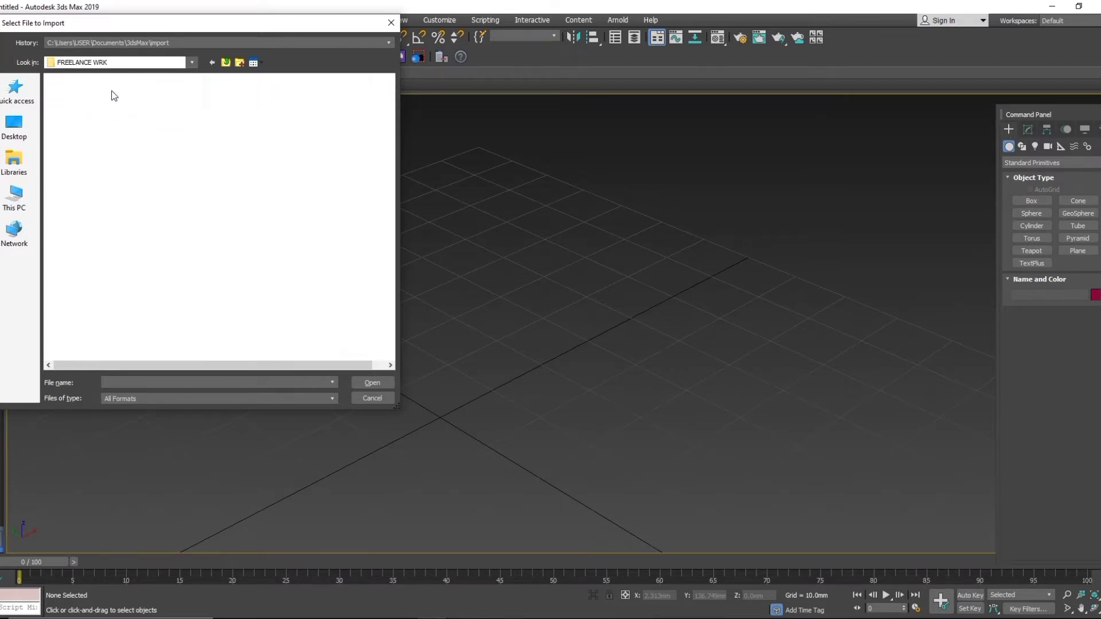
double_click(80, 94)
left_click(81, 94)
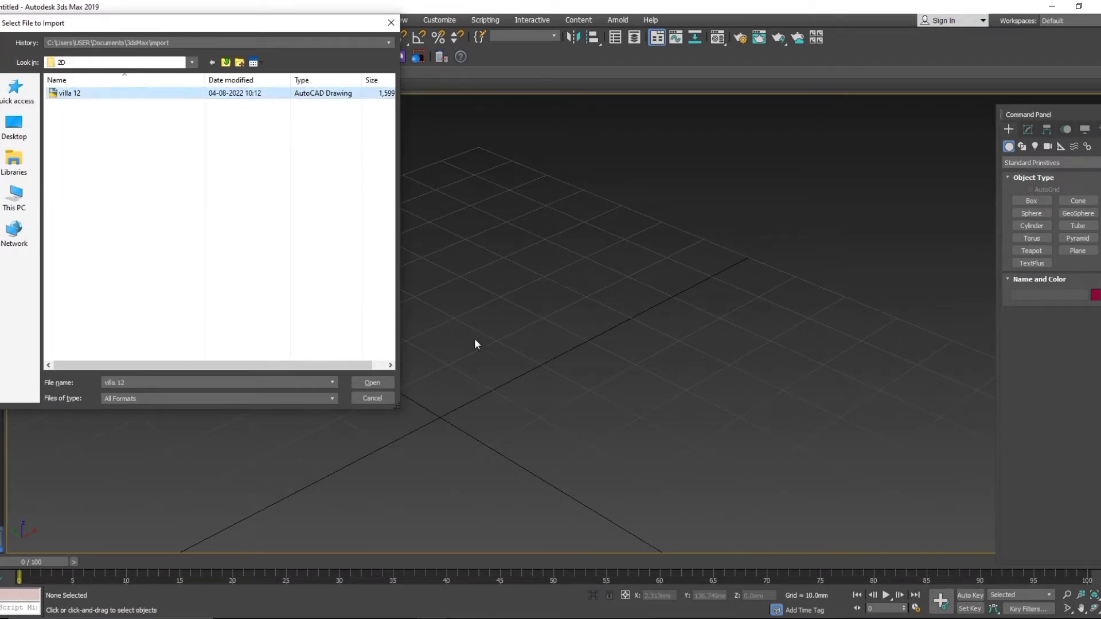
left_click(362, 383)
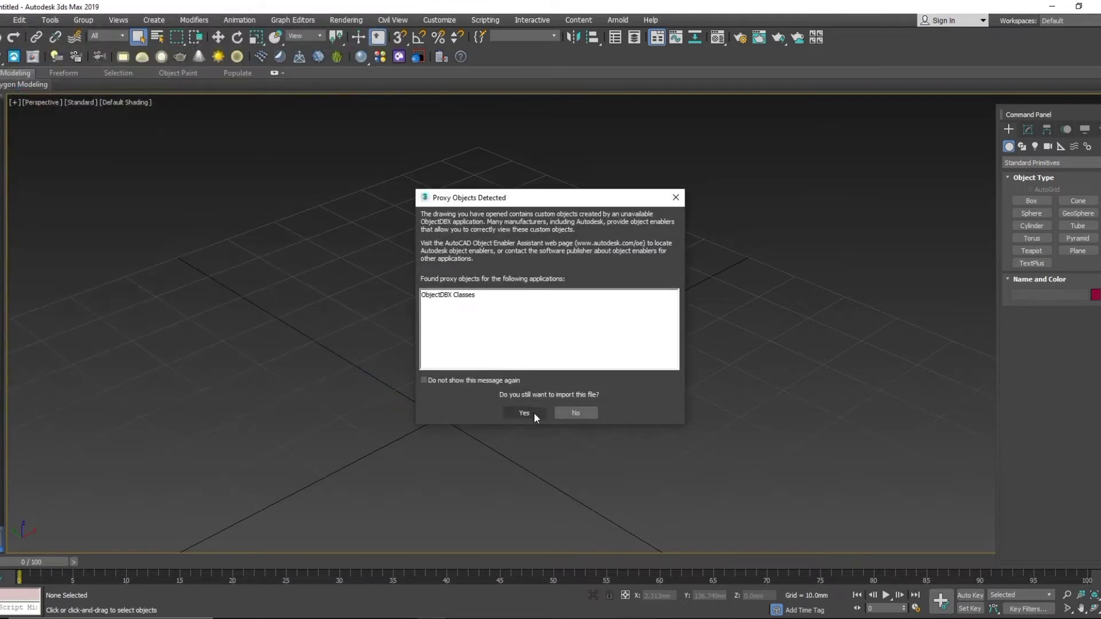
left_click(524, 413)
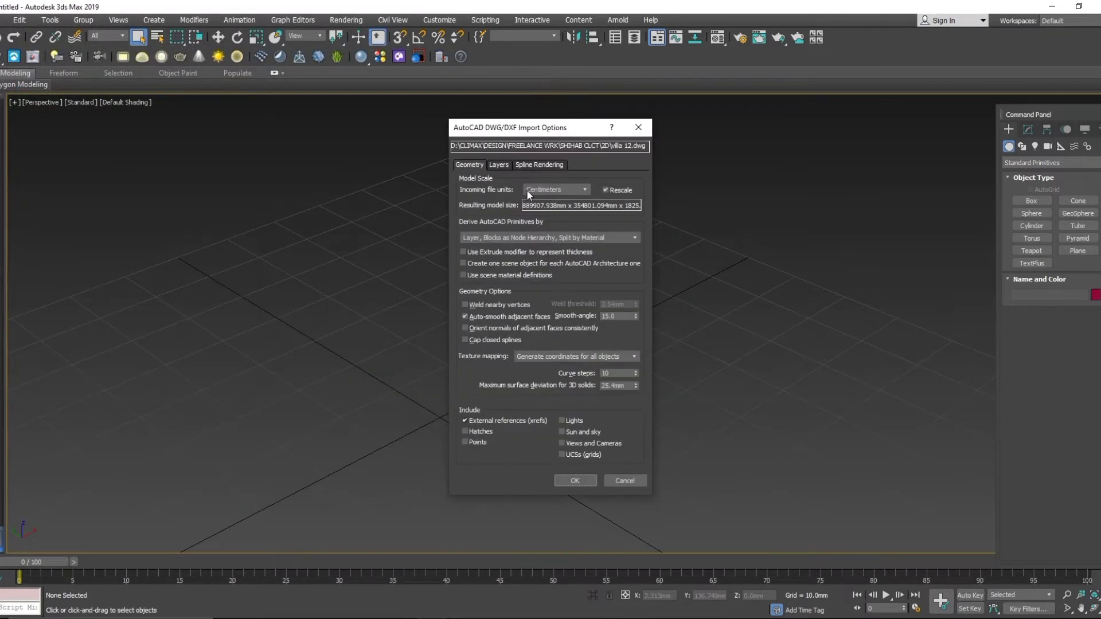
Import the drawing with Millimeters as incoming file units and only the ktn pln layer included.
left_click(573, 190)
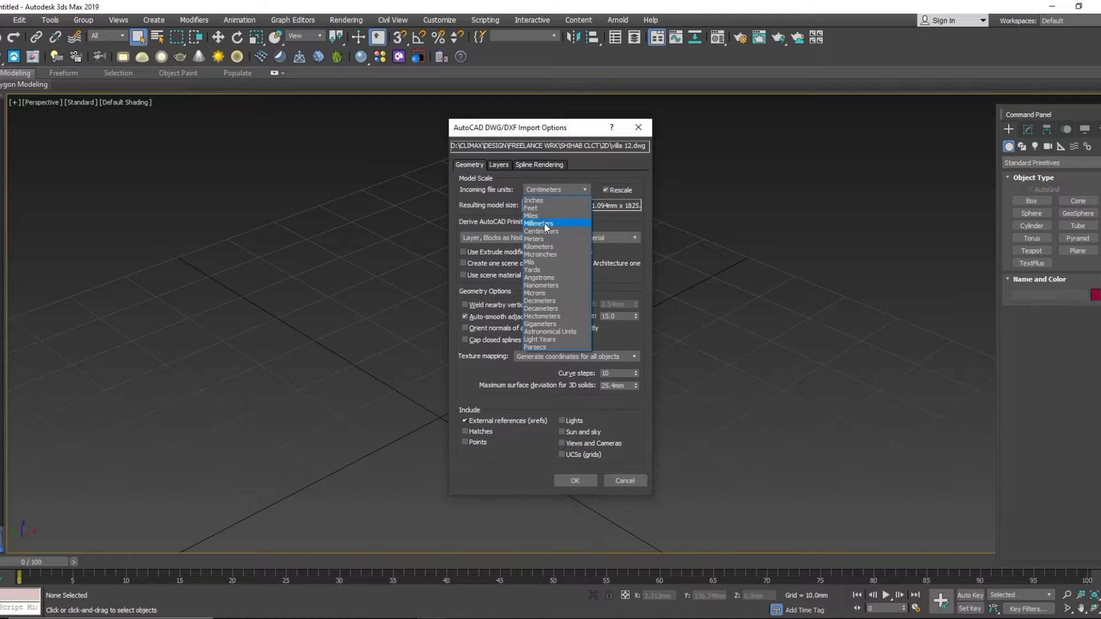
left_click(545, 222)
left_click(498, 165)
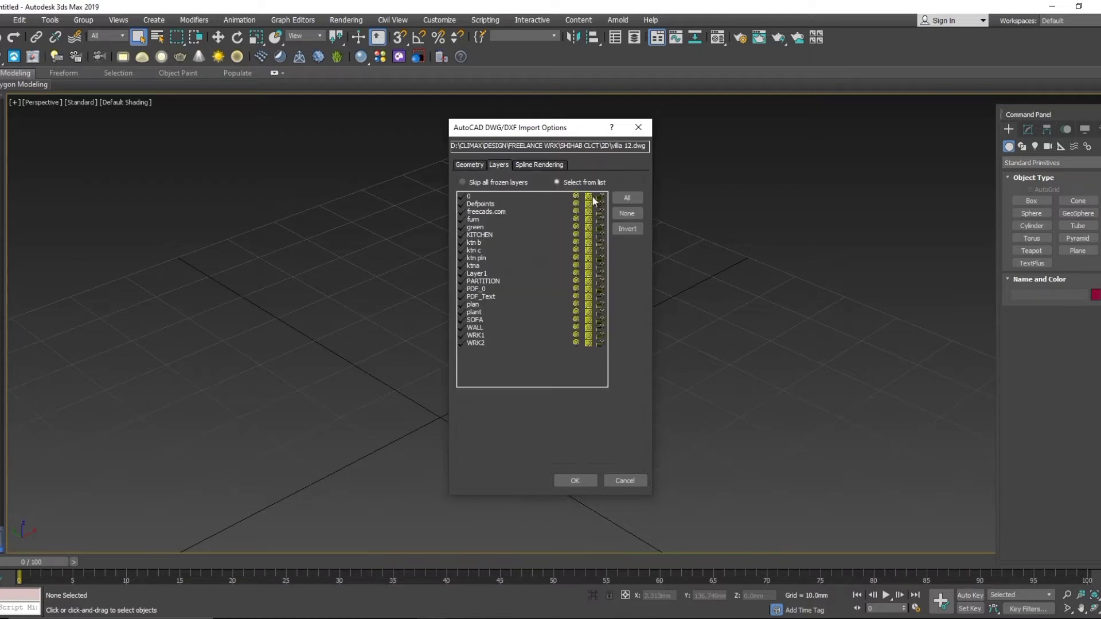
left_click(636, 214)
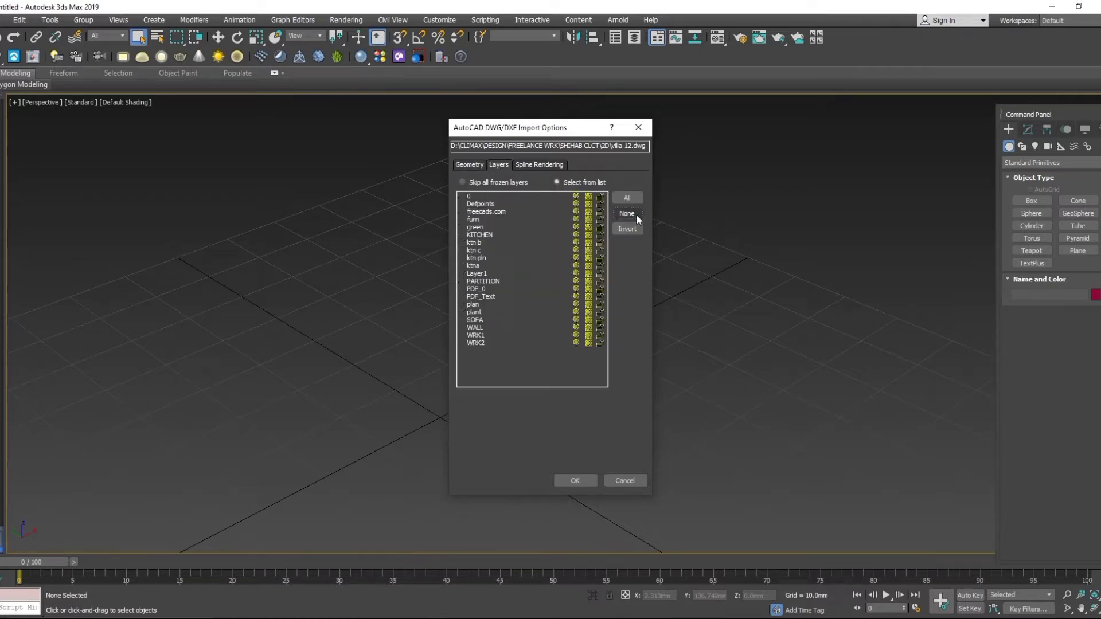
left_click(488, 259)
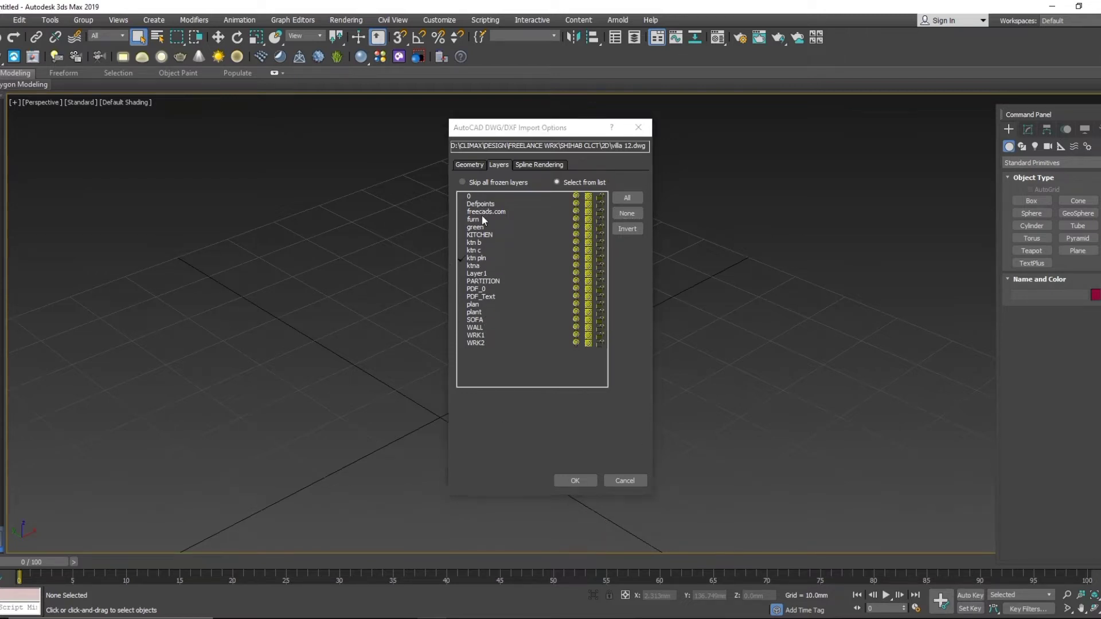
left_click(576, 480)
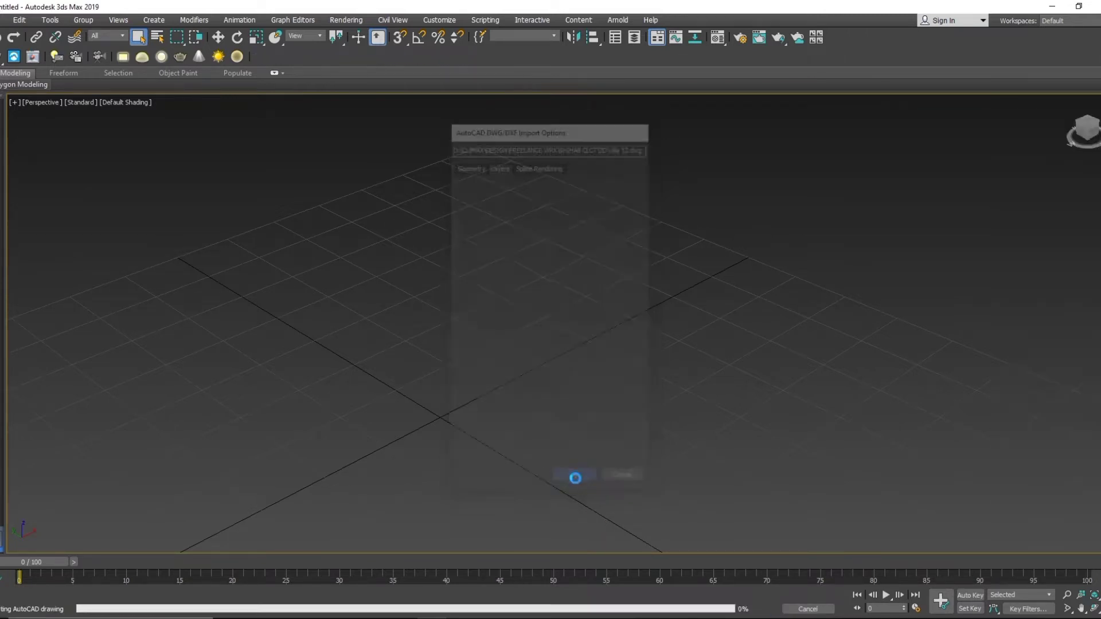
Examine the imported kitchen plan's walls, counters, hobs and central table from several distances and angles.
scroll(408, 261, "down", 4)
mouse_move(449, 350)
middle_mouse_down()
mouse_move(408, 260)
mouse_move(499, 364)
middle_mouse_up()
scroll(437, 273, "up", 5)
scroll(498, 365, "down", 4)
scroll(292, 342, "up", 4)
middle_click_drag(642, 396, 552, 337)
scroll(492, 318, "down", 4)
scroll(518, 350, "up", 4)
scroll(480, 379, "down", 6)
scroll(476, 416, "up", 3)
middle_click_drag(477, 418, 484, 360)
scroll(335, 403, "up", 3)
scroll(484, 359, "down", 5)
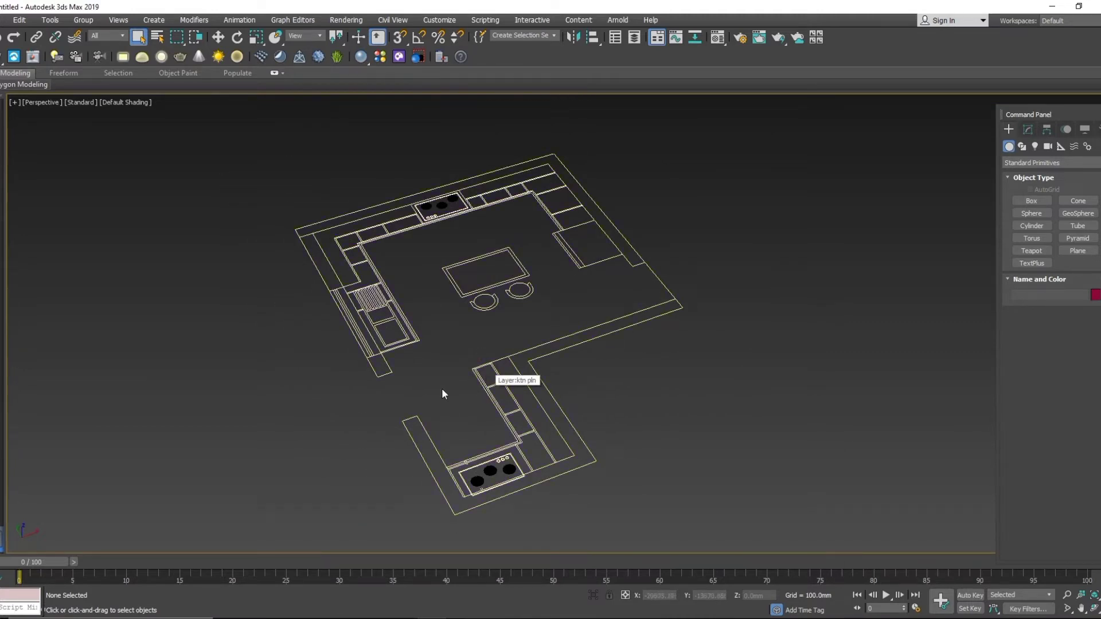
scroll(442, 388, "up", 3)
scroll(442, 388, "down", 2)
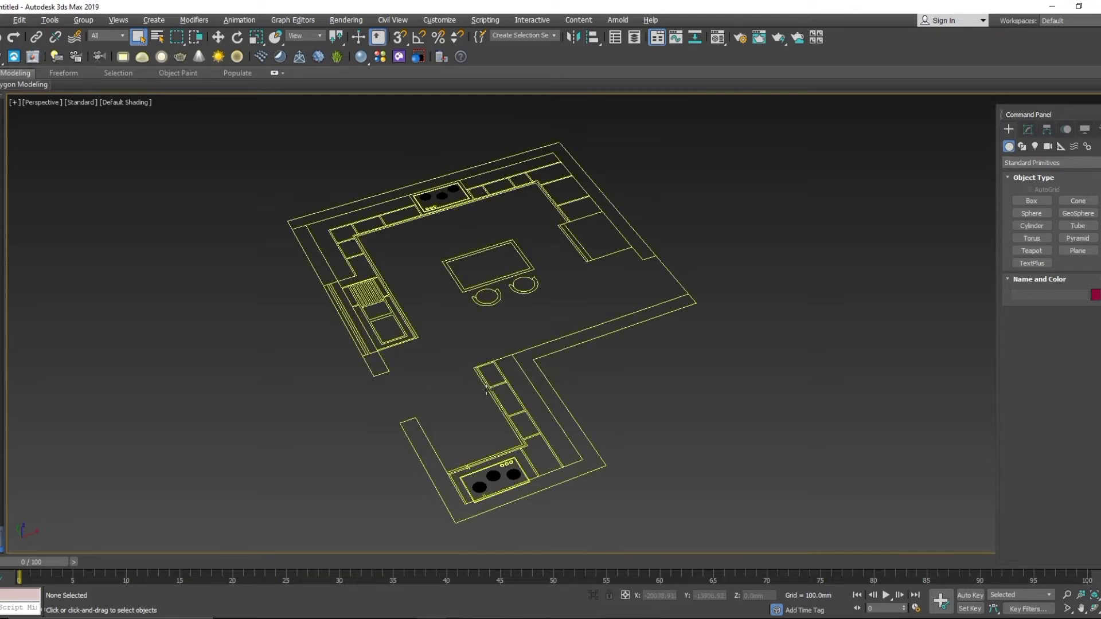
scroll(476, 394, "down", 3)
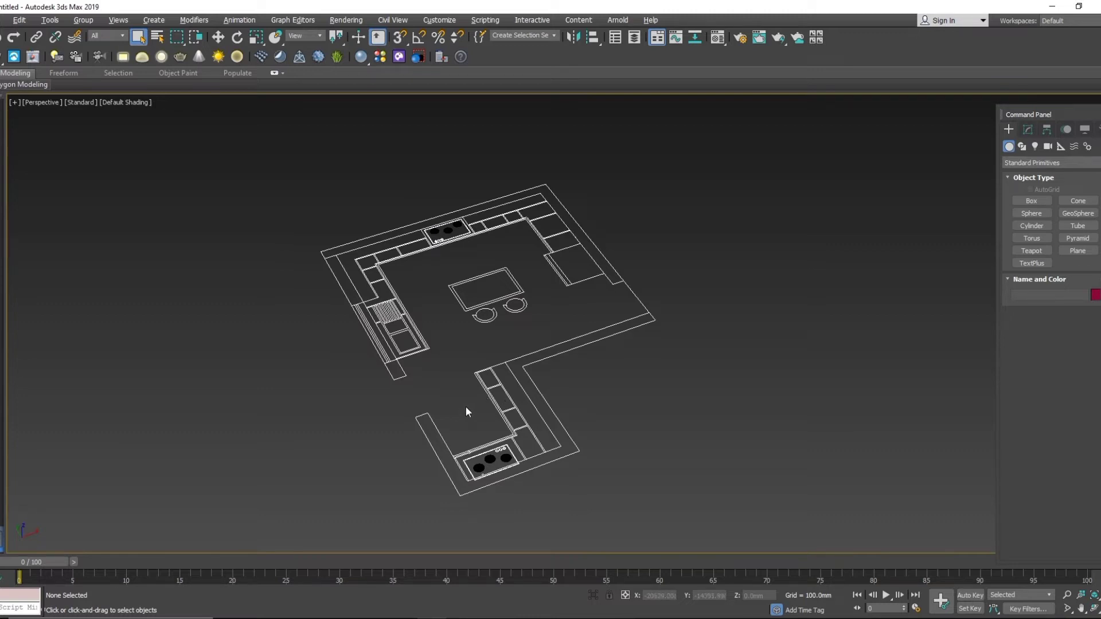
middle_click_drag(466, 407, 442, 409, "alt")
scroll(425, 343, "up", 3)
middle_click_drag(427, 344, 430, 392)
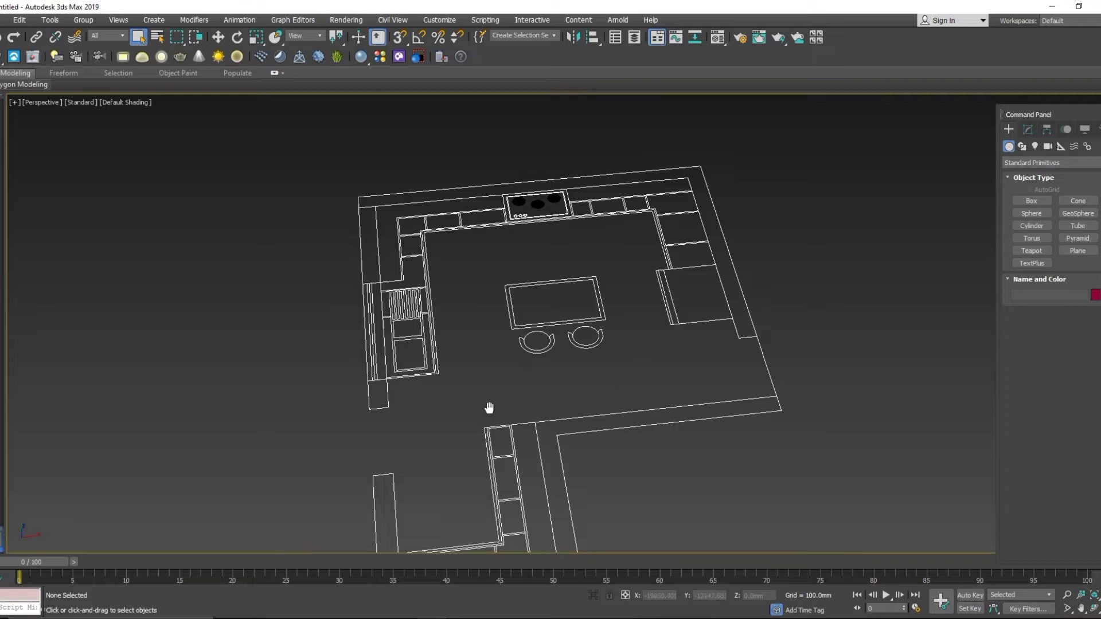
middle_click_drag(489, 408, 452, 397)
Show the whole plan in the Top view and prepare the Line spline tool with 3D snapping turned on.
key("t")
key("z")
middle_click_drag(533, 452, 511, 462)
left_click(1025, 130)
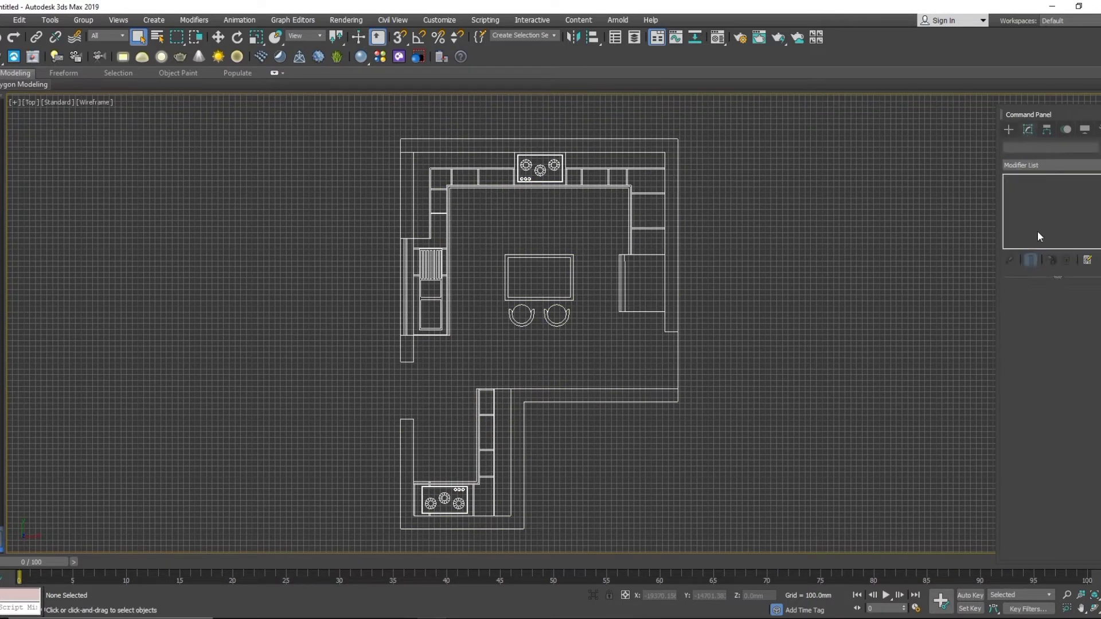
left_click(1009, 131)
left_click(1021, 147)
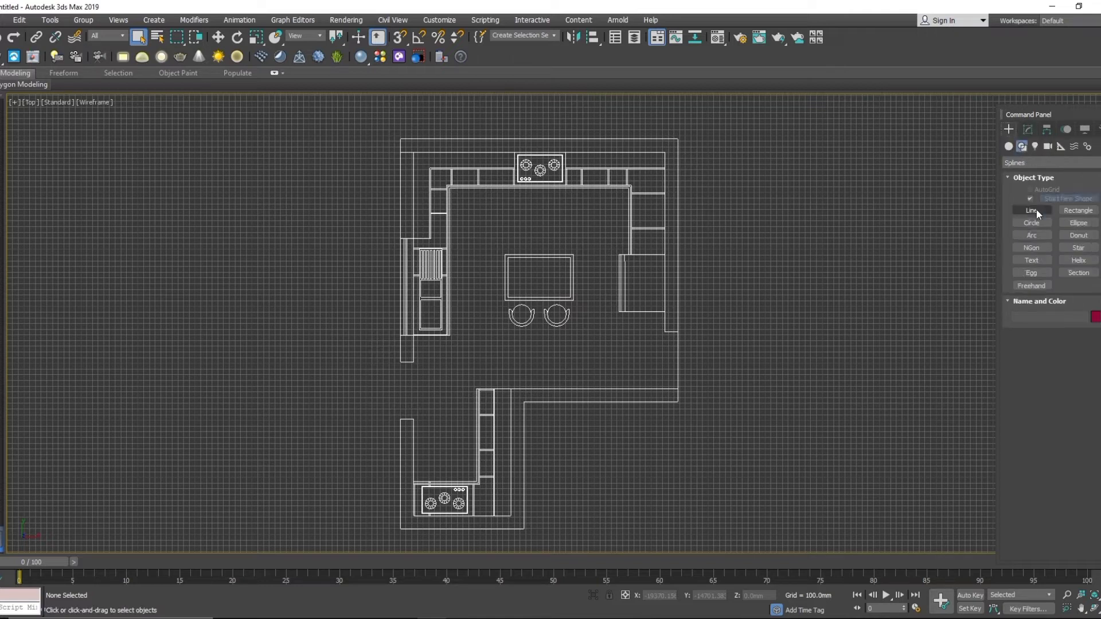
left_click(1032, 210)
scroll(405, 376, "up", 2)
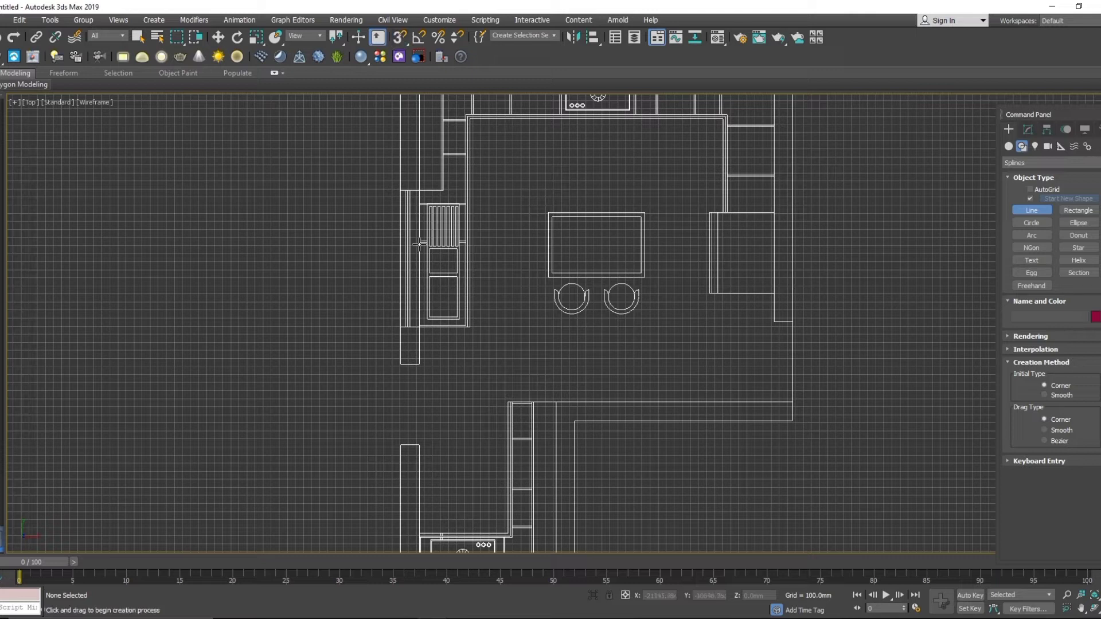
left_click(400, 38)
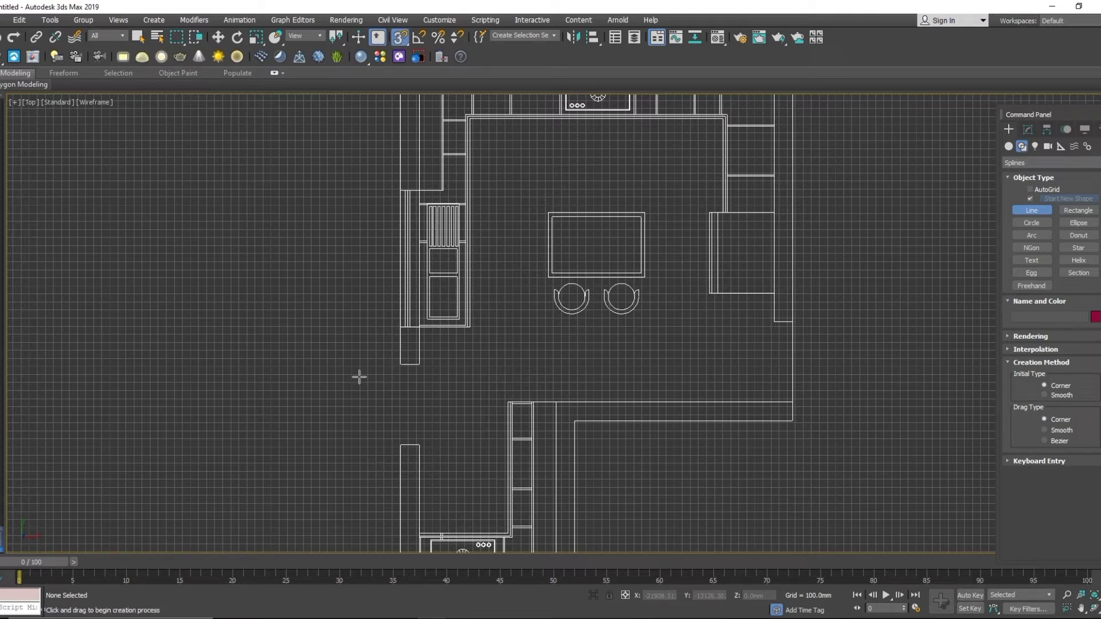
Trace the short wall segment below the sink-side window as a closed four-corner spline snapped to the plan.
left_click(400, 364)
scroll(413, 369, "up", 2)
left_click(423, 362)
scroll(410, 322, "up", 2)
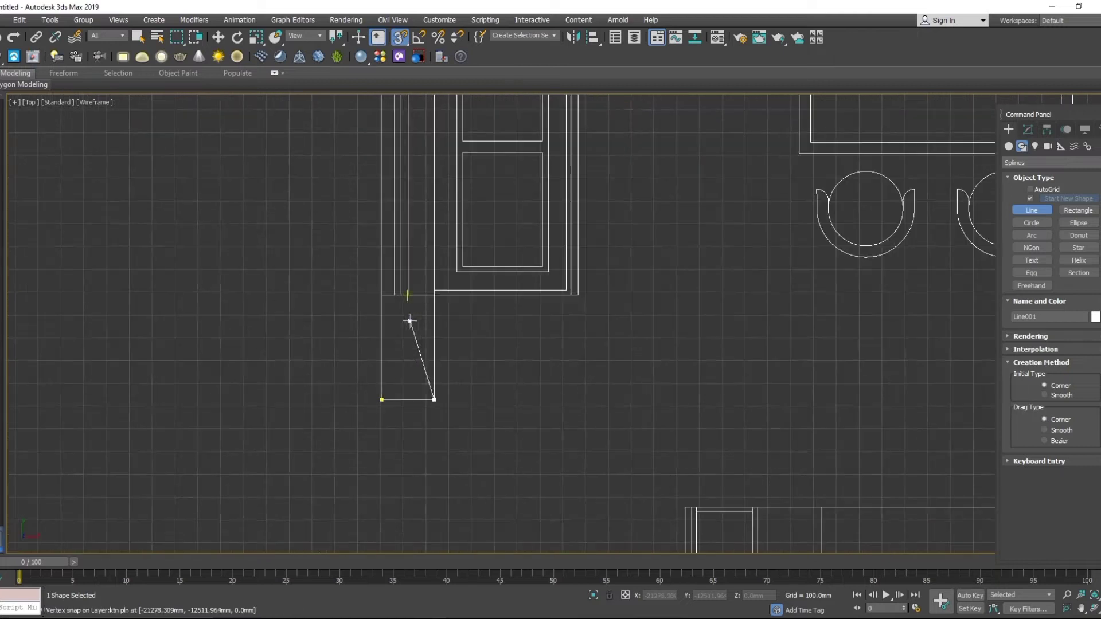
left_click(422, 309)
left_click(376, 295)
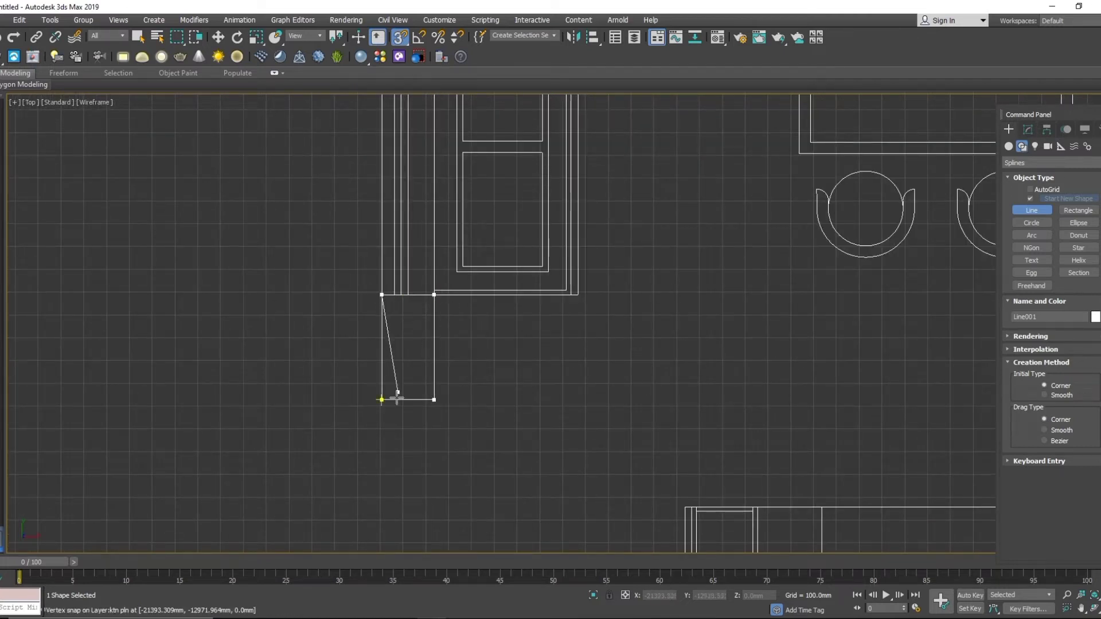
left_click(381, 400)
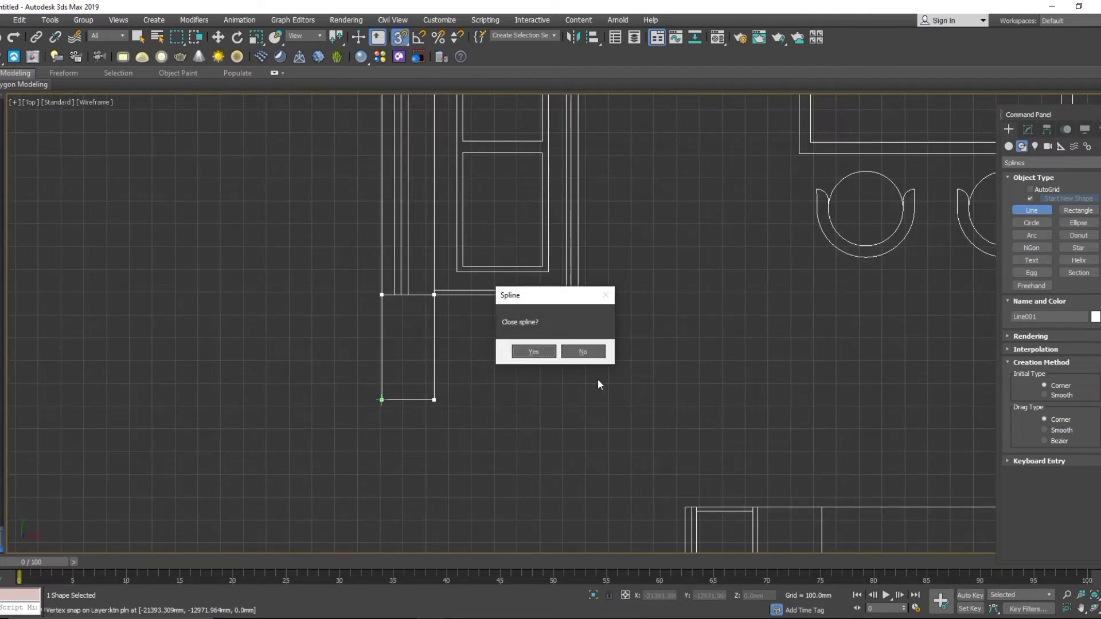
left_click(537, 357)
Trace the left wall above the sink-side window as a closed spline, ending at the upper wall's inner edge.
scroll(457, 271, "down", 2)
middle_click_drag(457, 271, 524, 508)
left_click(467, 251)
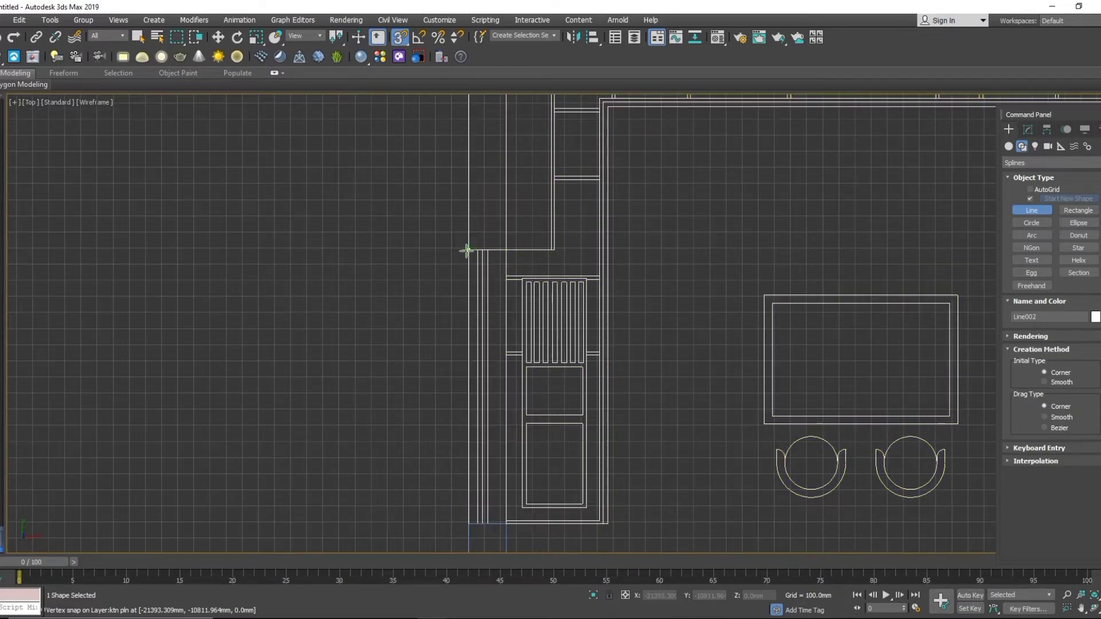
left_click(501, 249)
middle_click_drag(500, 121, 526, 336)
left_click(531, 220)
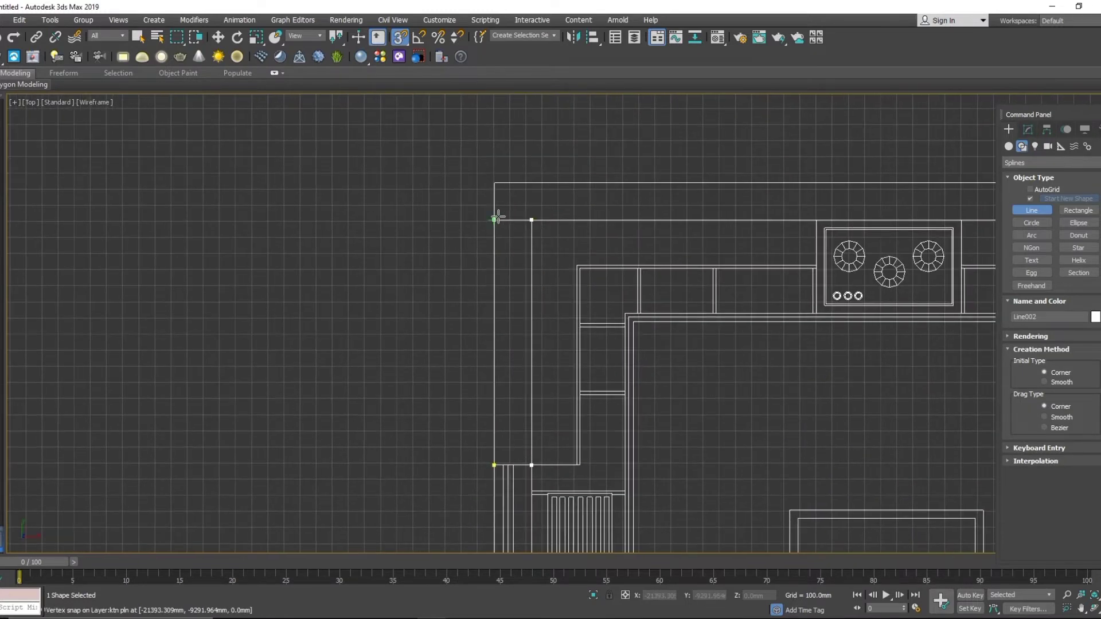
left_click(493, 219)
left_click(494, 465)
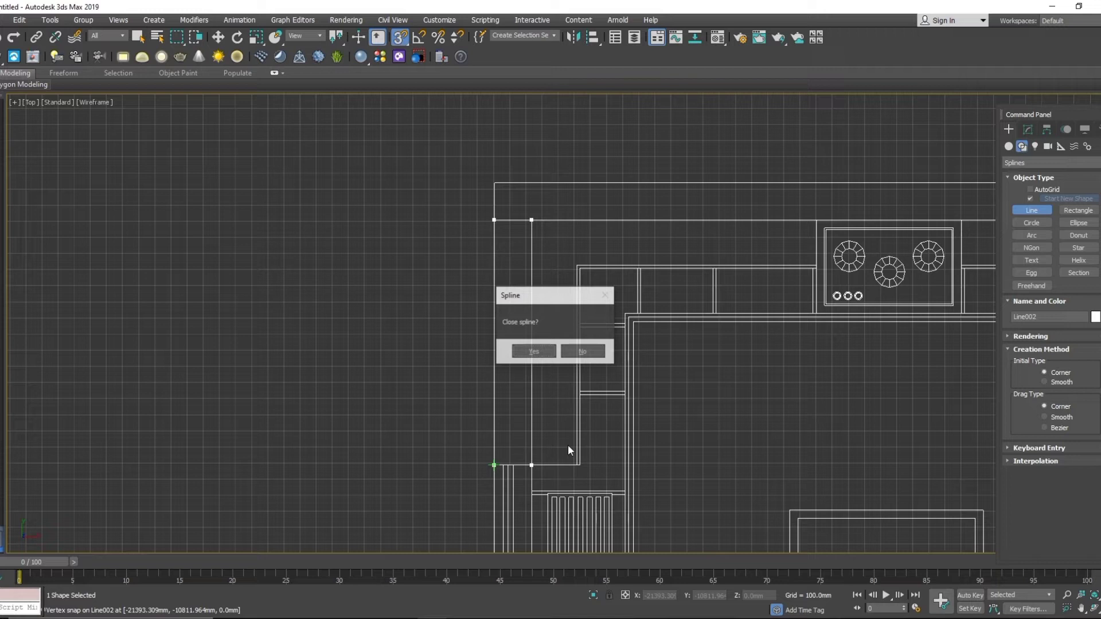
left_click(534, 351)
Trace the upper wall behind the hob as a closed spline with a diagonal joint at its right corner.
scroll(570, 283, "down", 2)
middle_click_drag(570, 283, 243, 291)
left_click(283, 278)
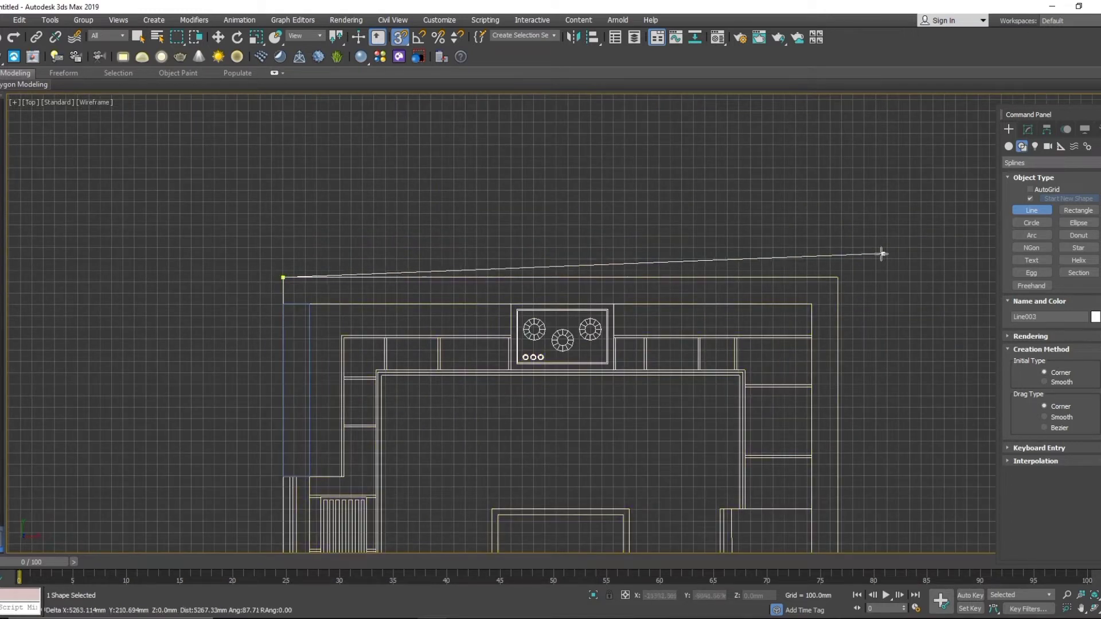
left_click(838, 278)
left_click(812, 303)
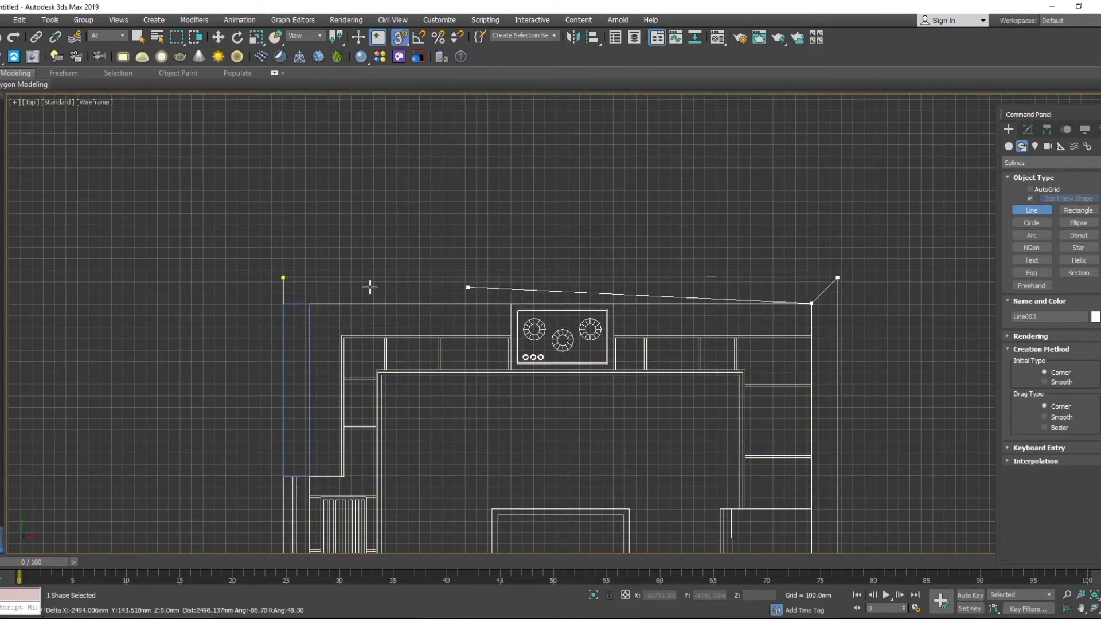
left_click(283, 303)
left_click(283, 277)
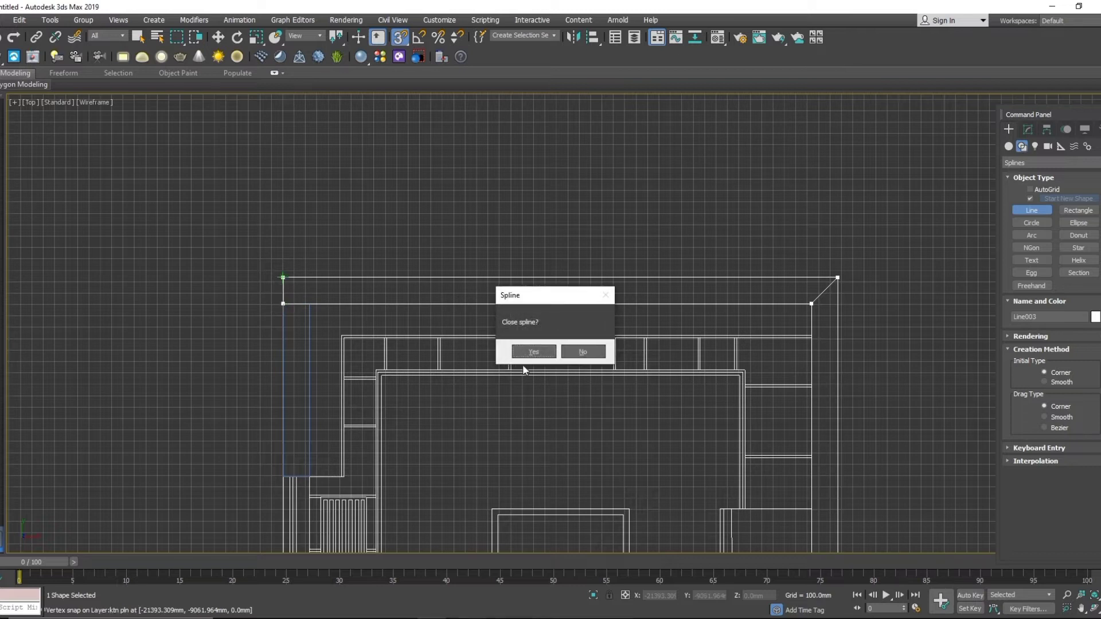
left_click(533, 352)
Trace the right wall beside the tall units as a closed spline, with a diagonal joint at its upper corner.
scroll(592, 410, "down", 3)
middle_click_drag(592, 410, 397, 250)
left_click(504, 195)
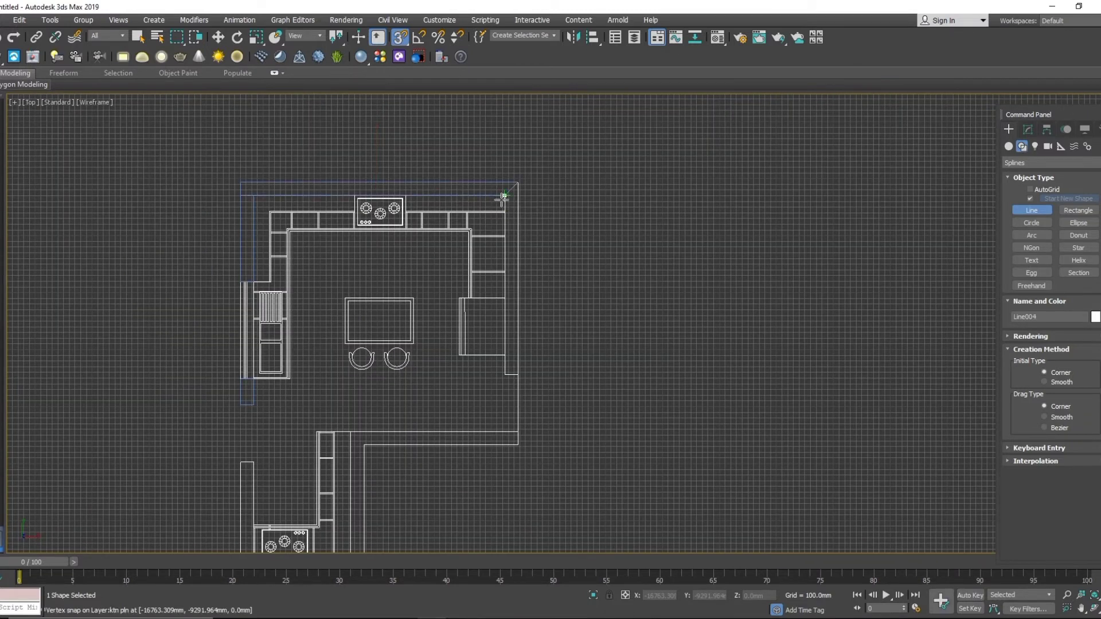
left_click(518, 182)
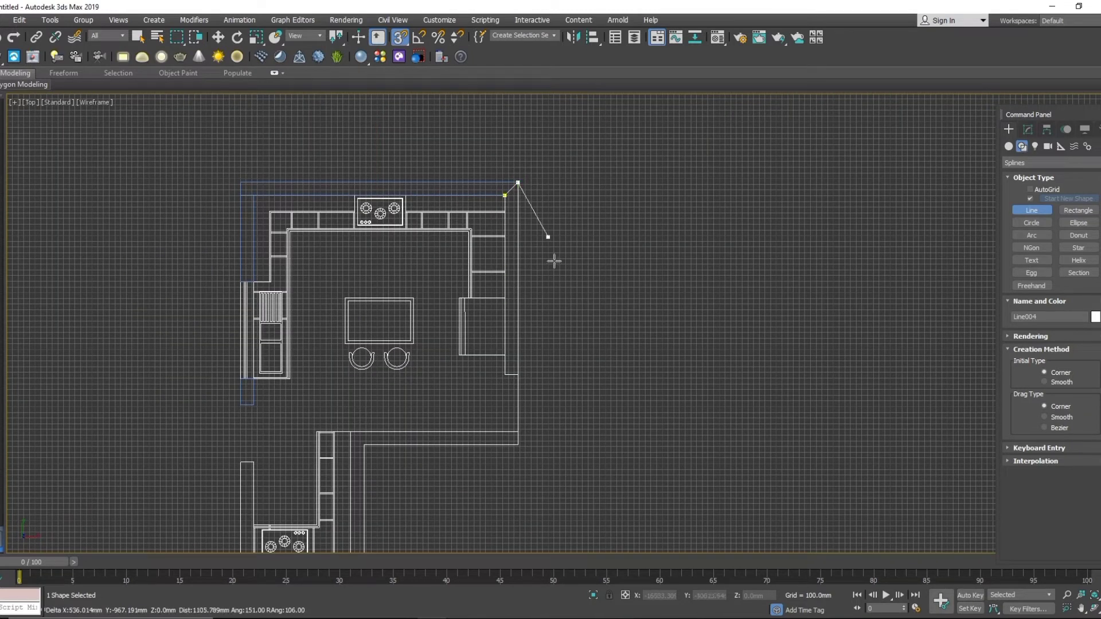
left_click(518, 375)
left_click(504, 374)
left_click(504, 195)
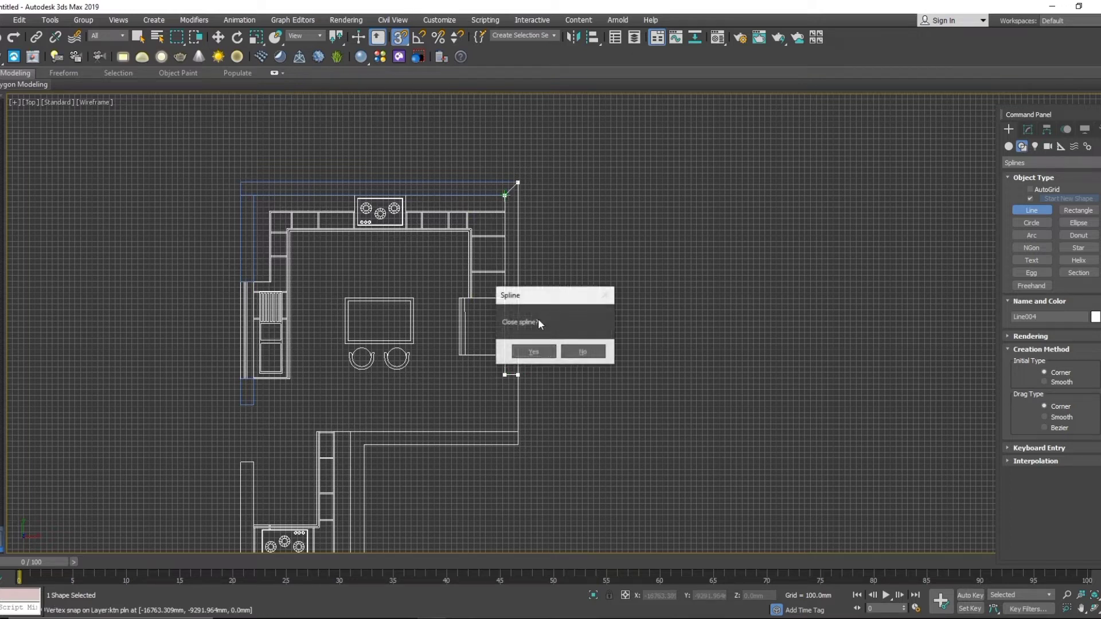
left_click(529, 352)
Trace the horizontal wall below the dining table as a closed spline with a diagonal joint at its left end.
left_click(518, 432)
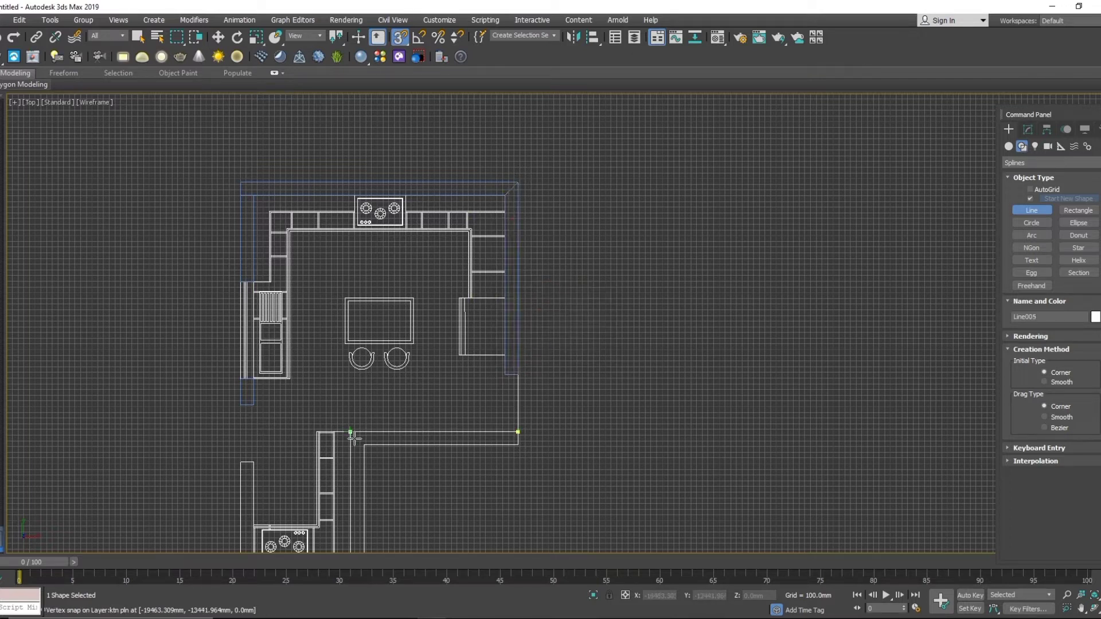
left_click(350, 432)
left_click(364, 445)
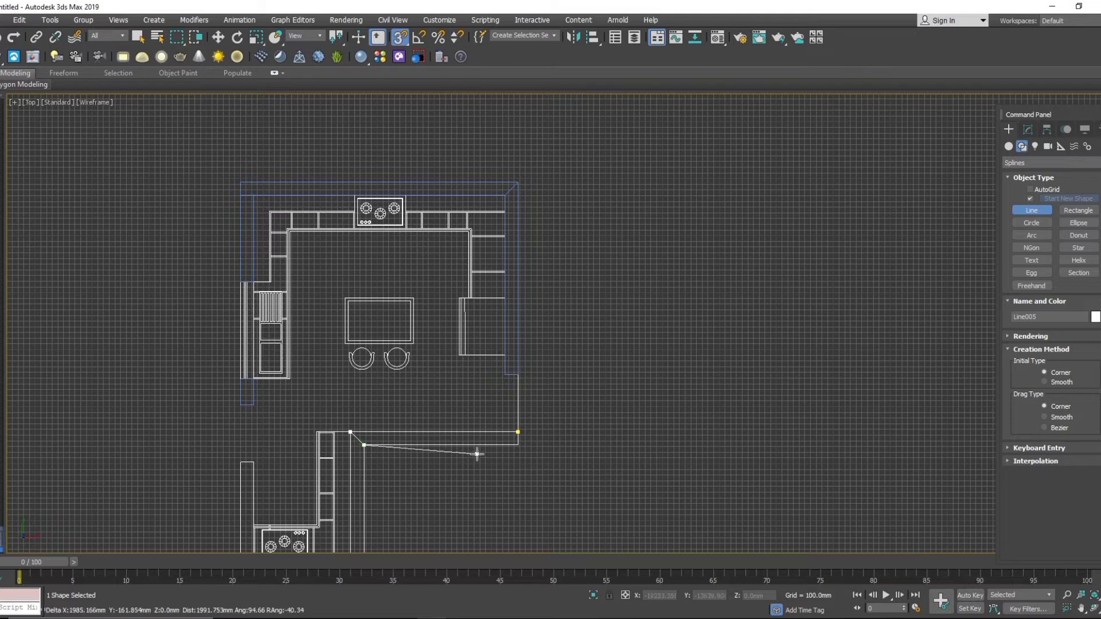
left_click(518, 445)
left_click(518, 432)
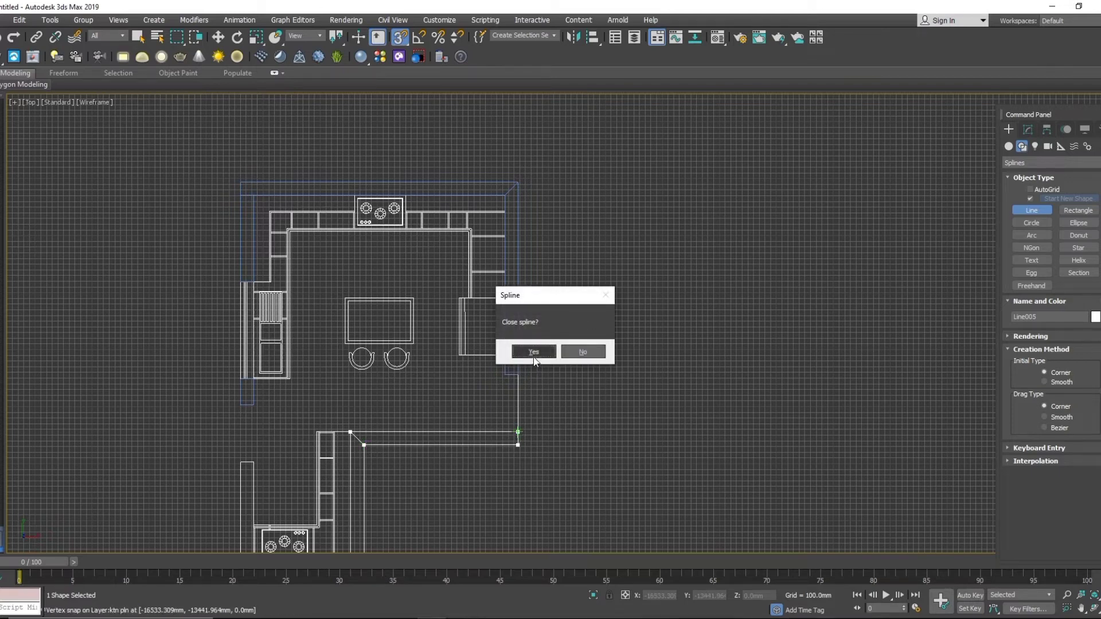
left_click(533, 351)
Trace the vertical wall beside the lower kitchen's cabinets as a closed spline with diagonal joints at both ends.
middle_click_drag(534, 350, 641, 203)
left_click(472, 296)
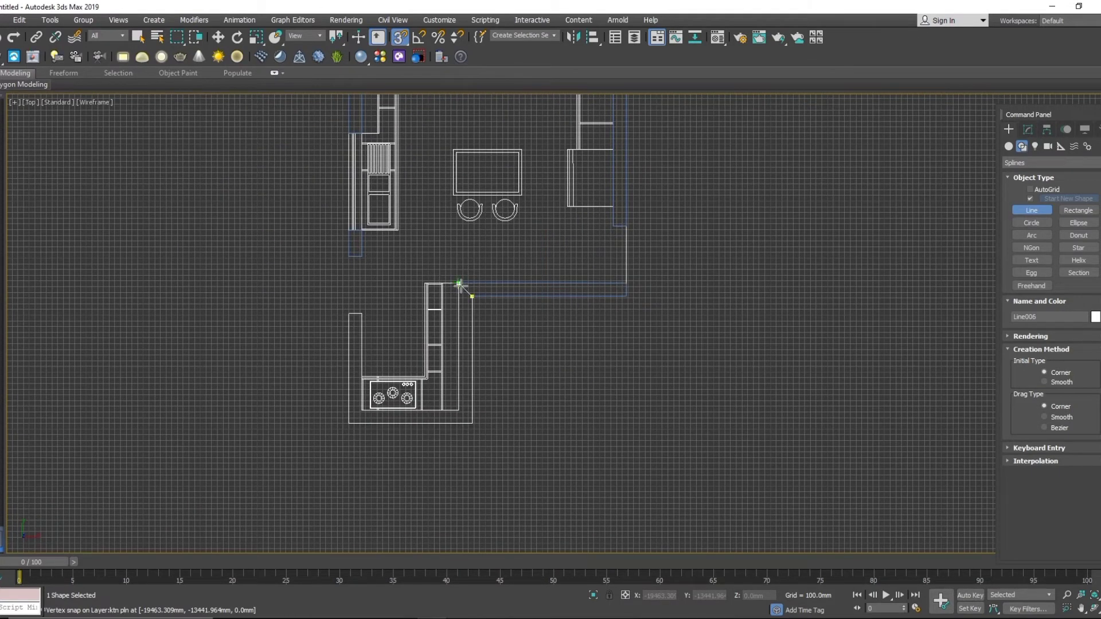
left_click(458, 283)
left_click(458, 411)
left_click(472, 423)
left_click(472, 296)
left_click(531, 352)
Trace the bottom wall behind the lower hob as a closed spline with diagonal joints at both corners.
left_click(471, 423)
left_click(458, 410)
left_click(361, 411)
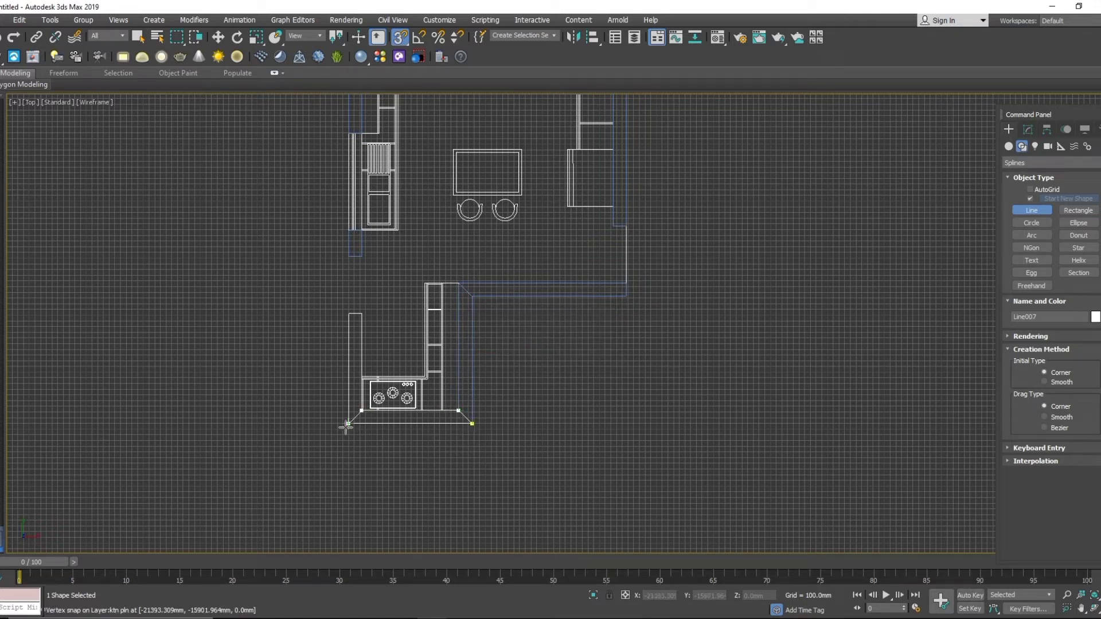
left_click(349, 423)
left_click(472, 423)
left_click(538, 352)
Trace the lower kitchen's left wall as a closed spline with a diagonal bottom corner, and finish the Line tool.
middle_click_drag(497, 361, 686, 360)
left_click(552, 313)
left_click(537, 314)
left_click(538, 422)
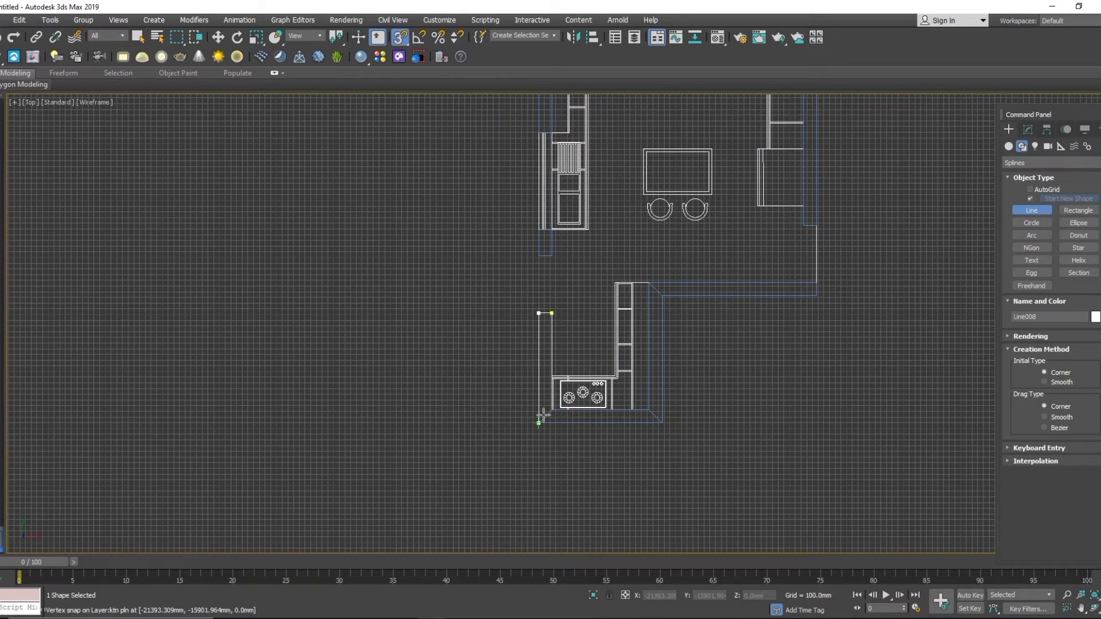
scroll(543, 415, "up", 3)
left_click(560, 405)
left_click(562, 209)
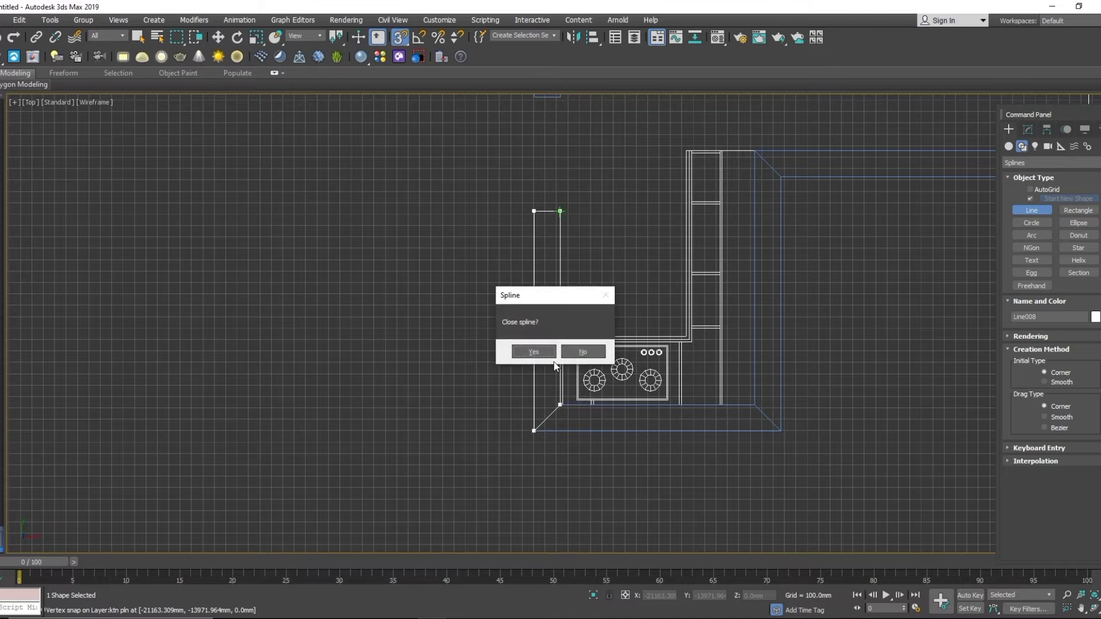
left_click(537, 352)
scroll(565, 238, "down", 2)
middle_click_drag(565, 237, 479, 430)
right_click(546, 361)
scroll(502, 411, "down", 3)
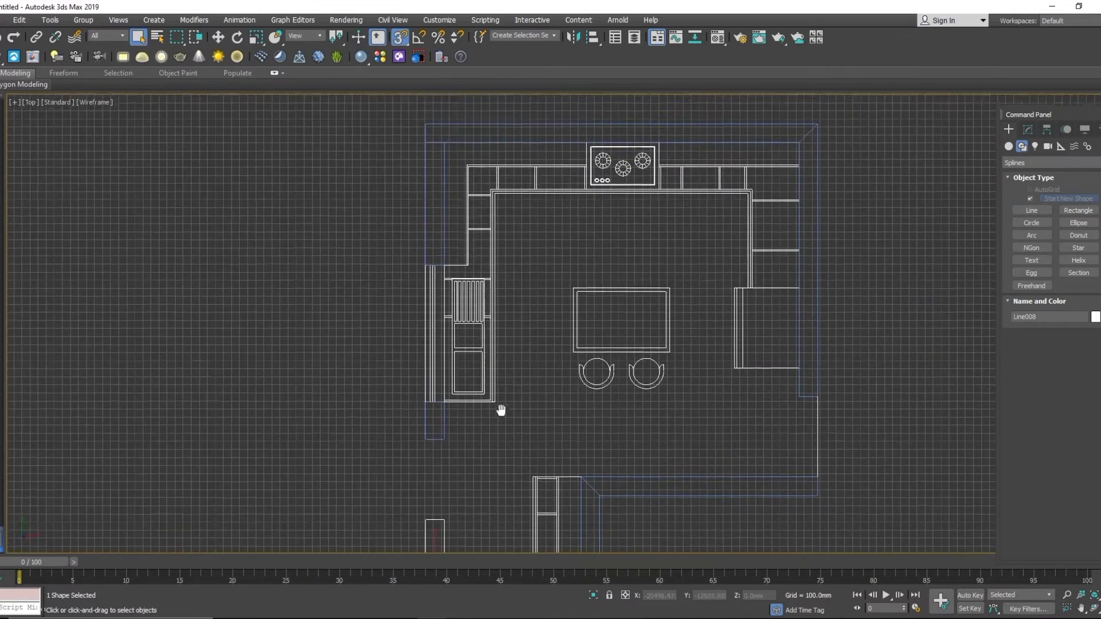
Show the scene in the Perspective view and hide the imported kitchen plan lines so only the wall splines remain.
key("p")
scroll(511, 413, "up", 5)
middle_click_drag(512, 419, 487, 335, "alt")
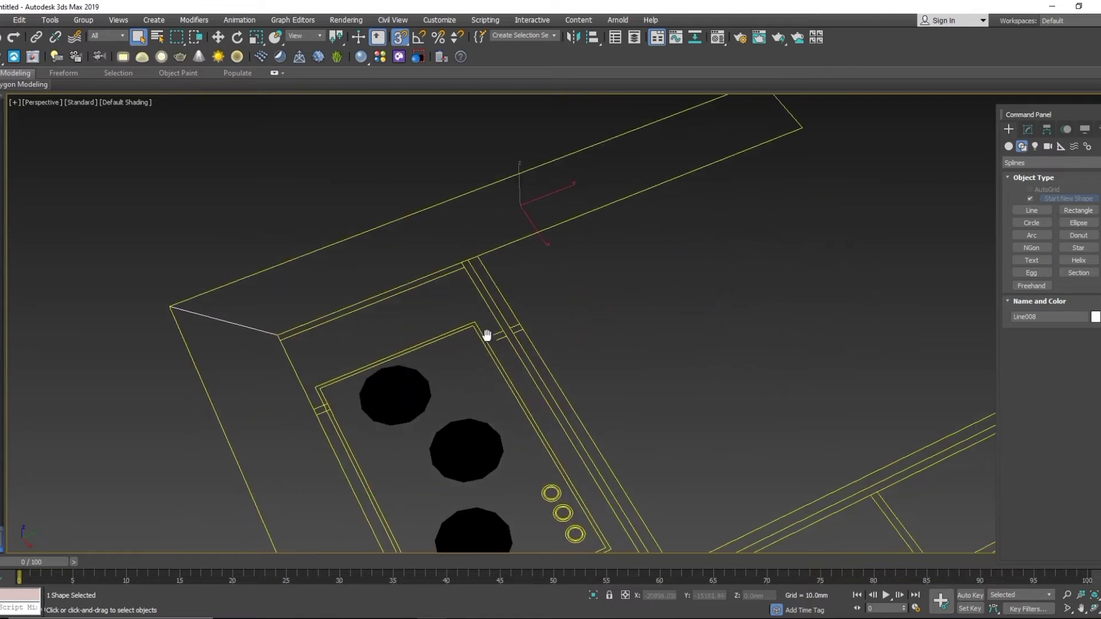
left_click(513, 387)
right_click(513, 387)
left_click(538, 344)
scroll(538, 344, "down", 8)
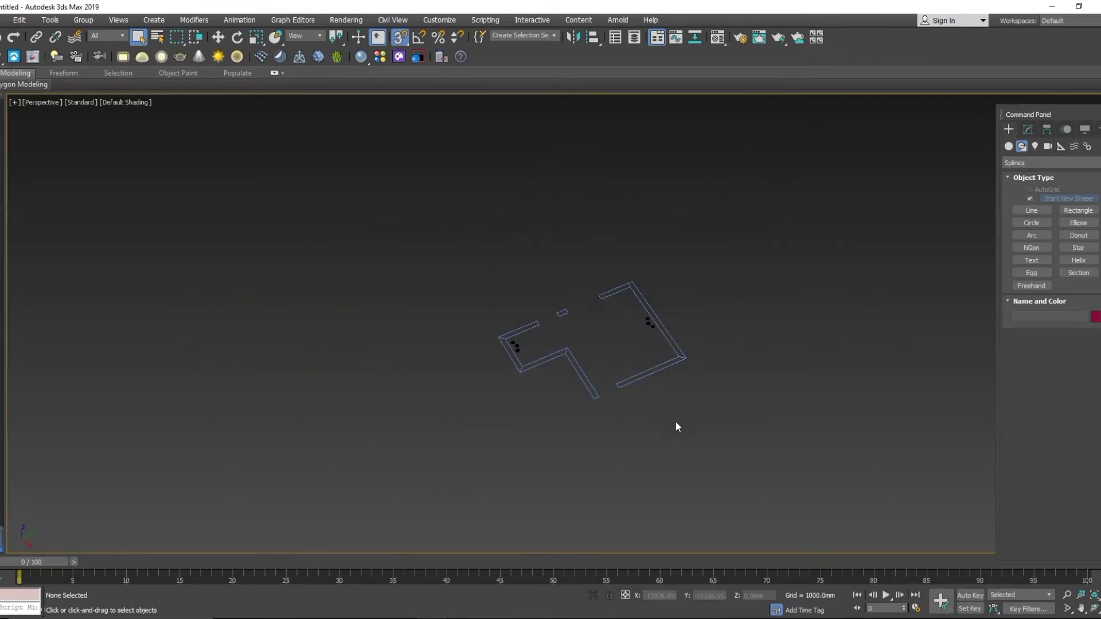
Delete the leftover hob burner discs that came with the imported plan.
scroll(576, 338, "up", 10)
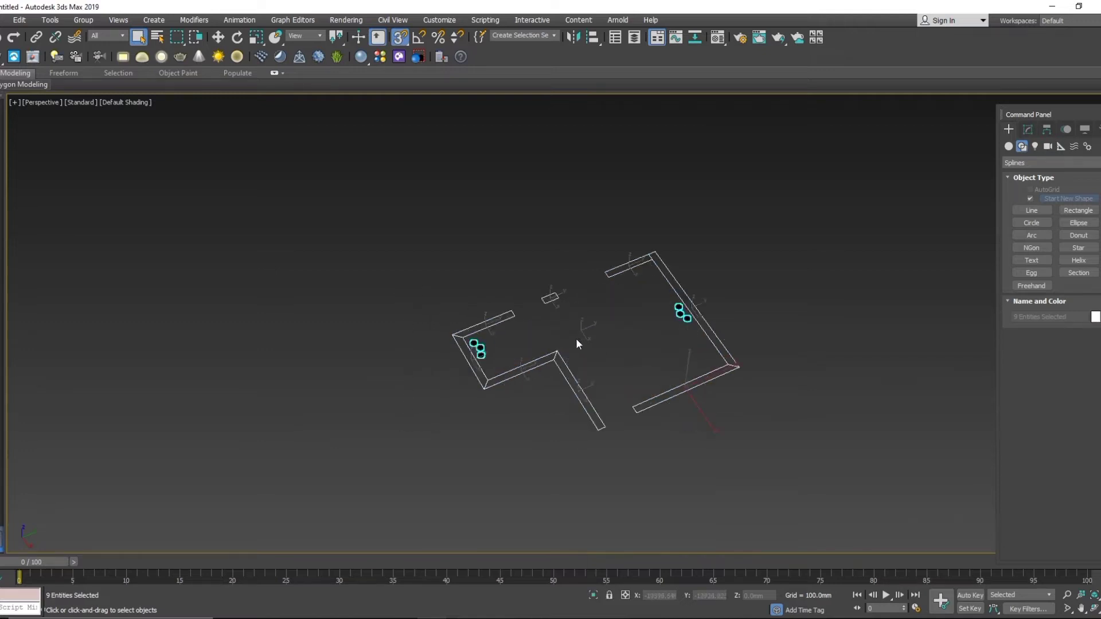
left_click_drag(549, 296, 544, 291)
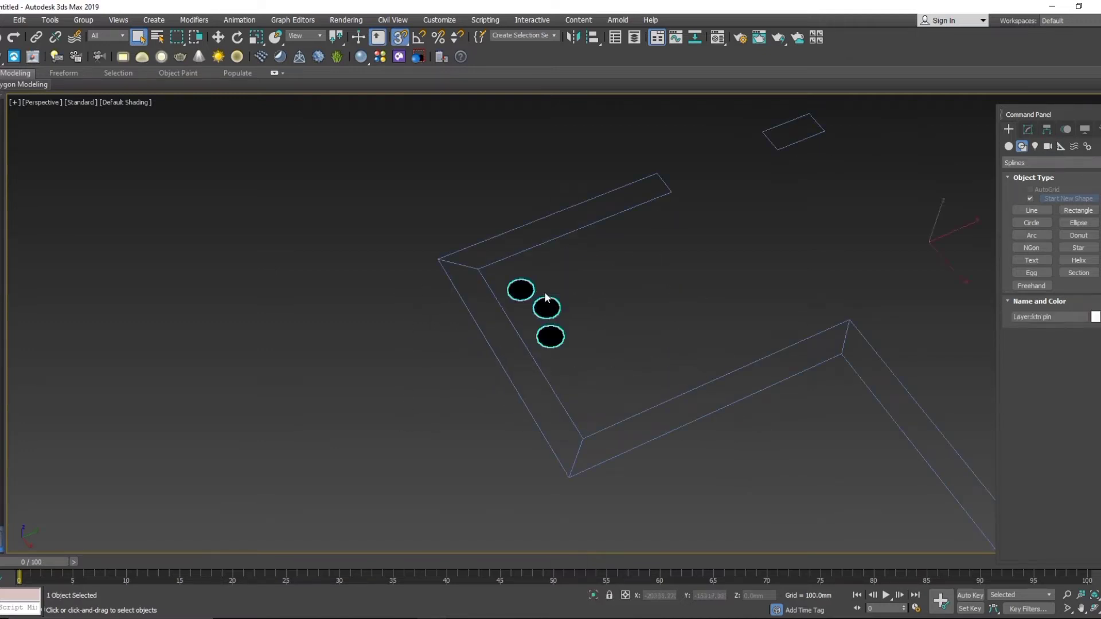
key("Delete")
middle_click_drag(685, 289, 433, 386)
scroll(427, 387, "down", 3)
middle_click_drag(757, 243, 565, 323)
scroll(556, 377, "down", 3)
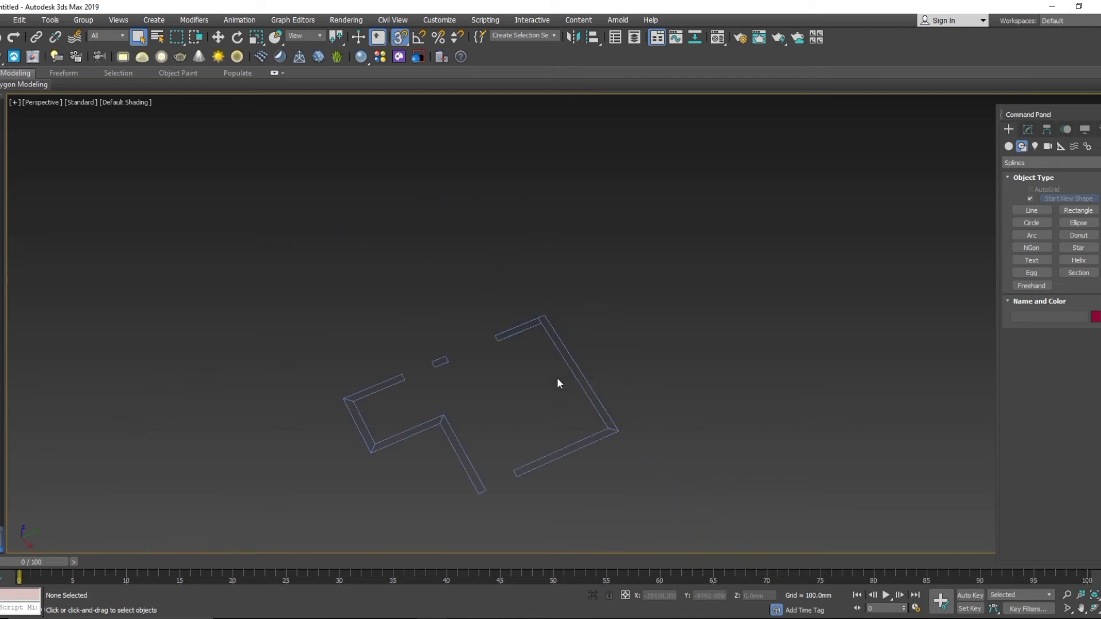
Select all eight wall splines and apply an Extrude modifier with an amount of 3000 mm.
left_click_drag(368, 273, 343, 257)
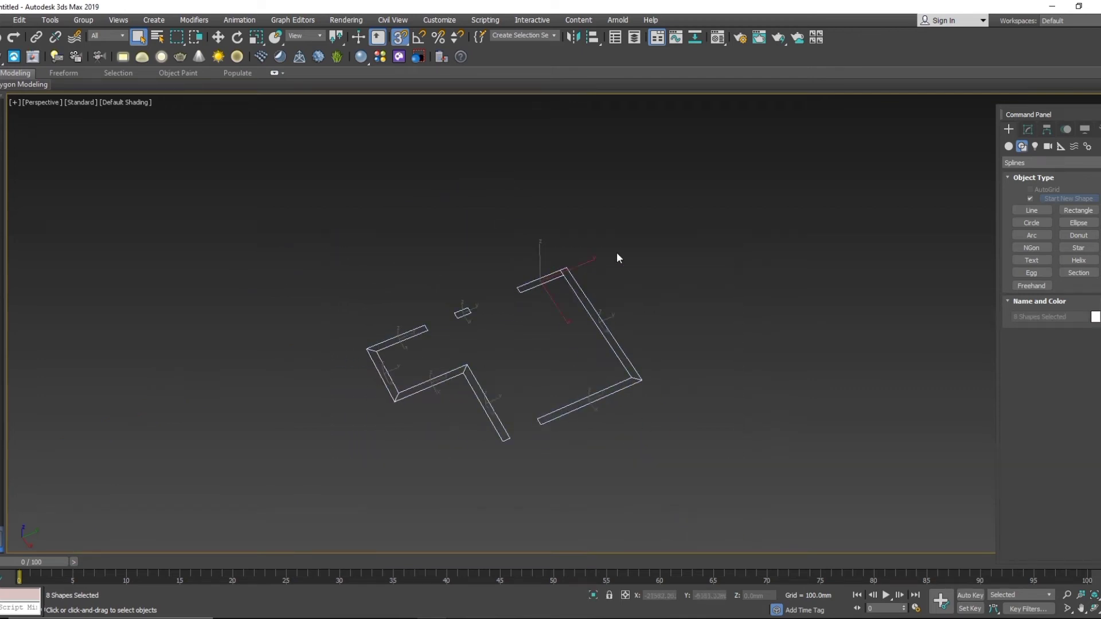
left_click_drag(705, 488, 303, 195)
left_click(1028, 130)
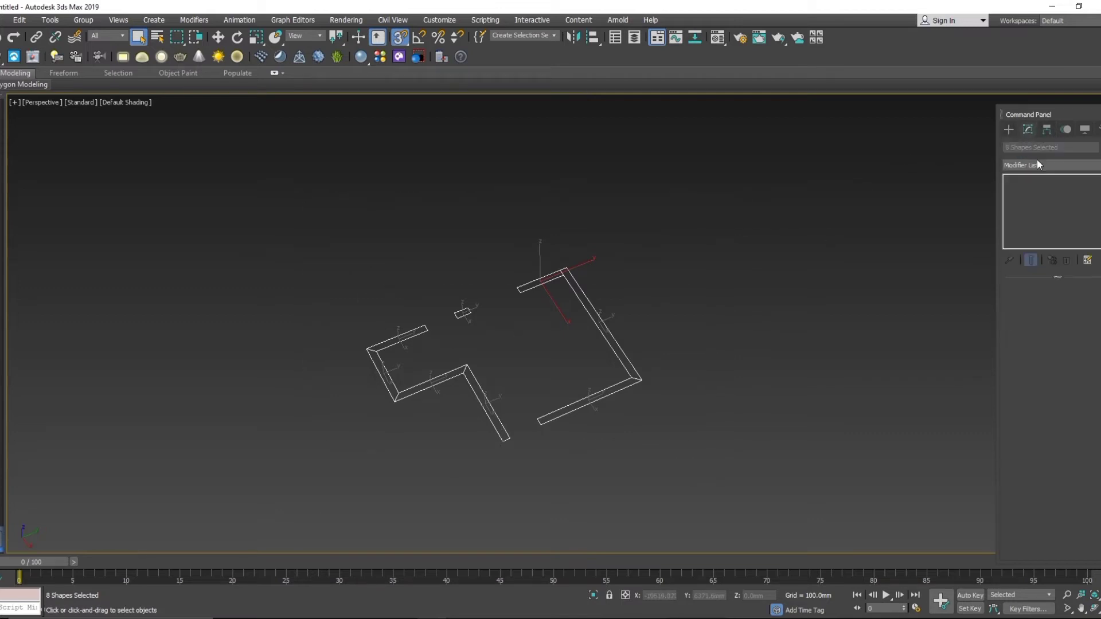
left_click(1029, 167)
type("esh")
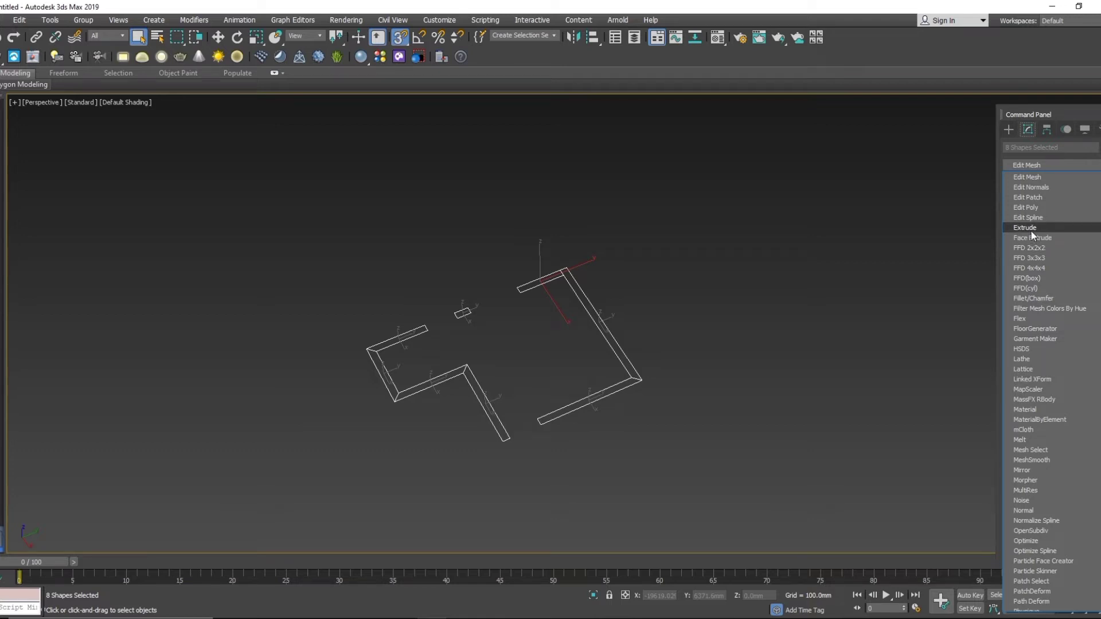
left_click(1036, 228)
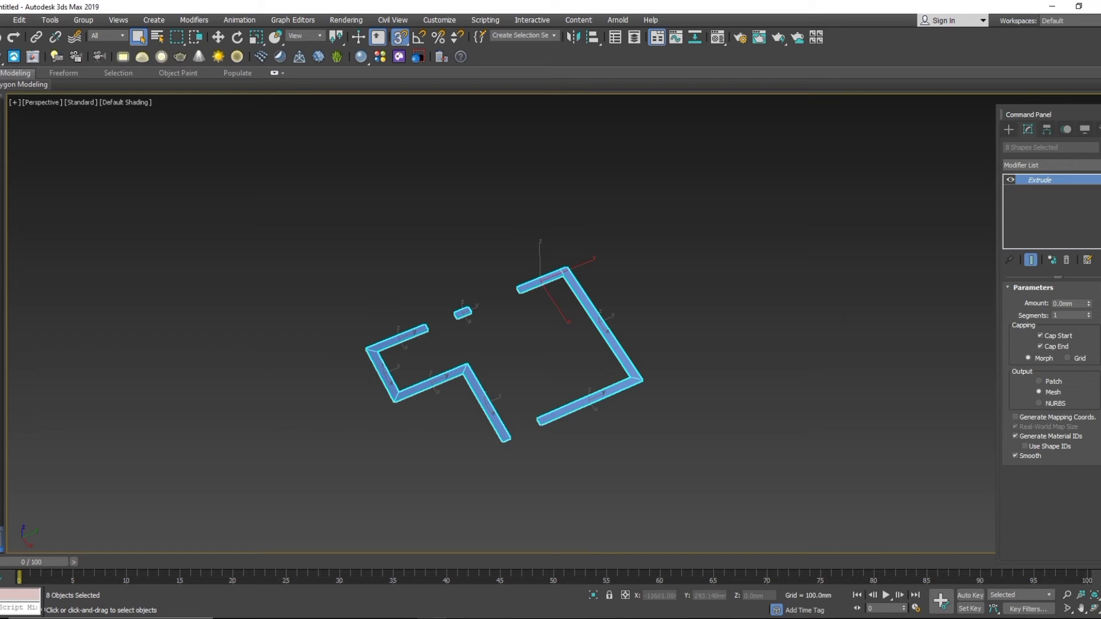
type("300")
left_click(1070, 316)
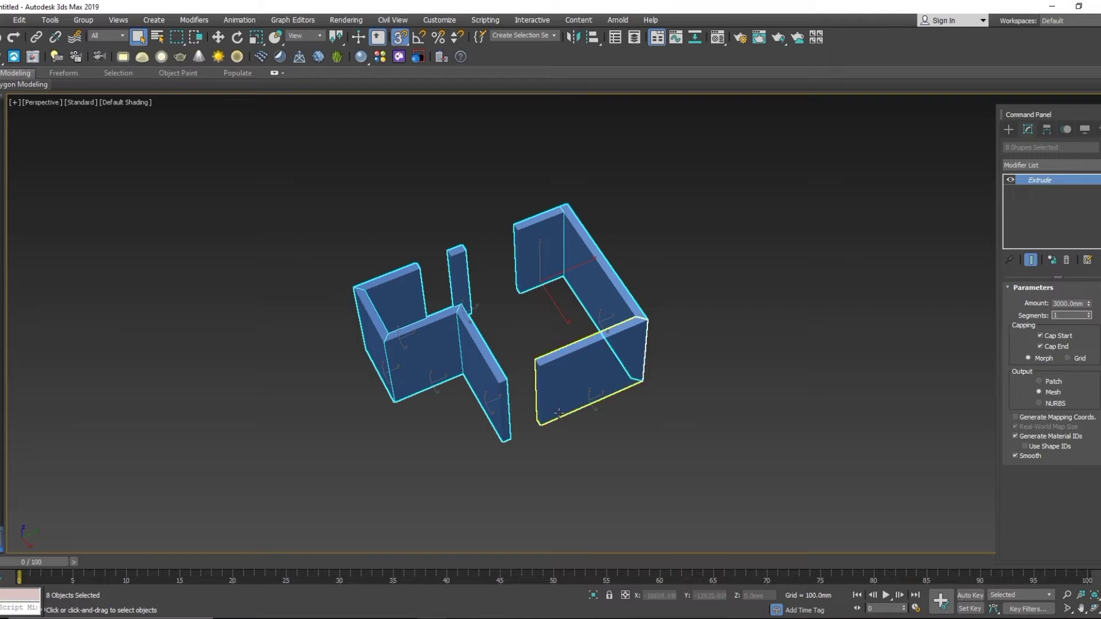
Inspect the extruded walls and their corner joints from several angles.
middle_click_drag(499, 379, 523, 379, "alt")
scroll(522, 378, "up", 4)
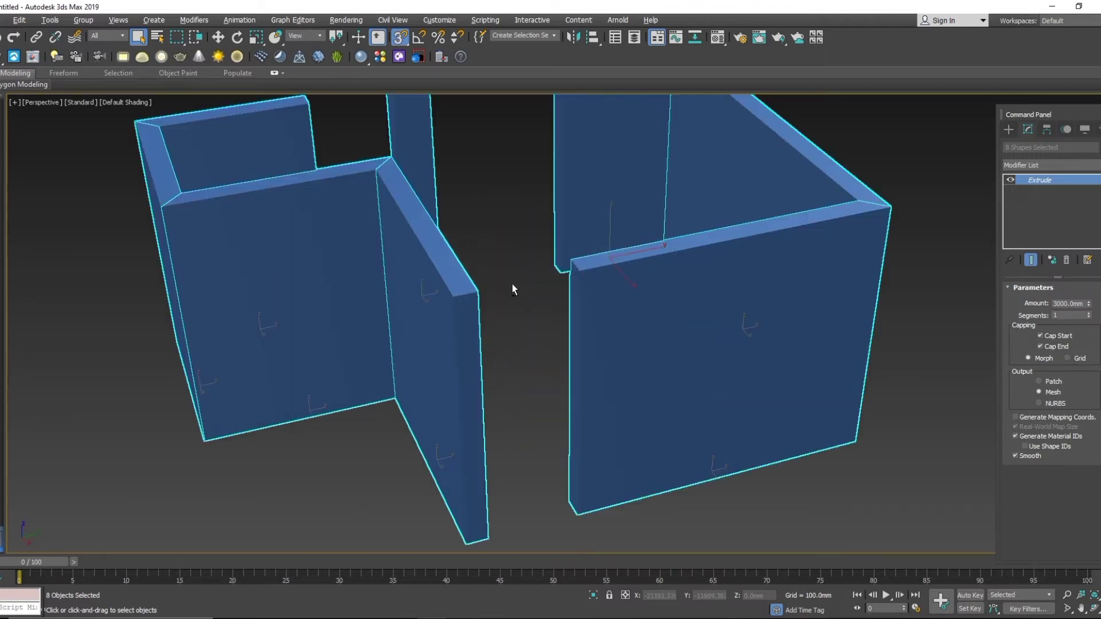
middle_click_drag(514, 287, 549, 311, "alt")
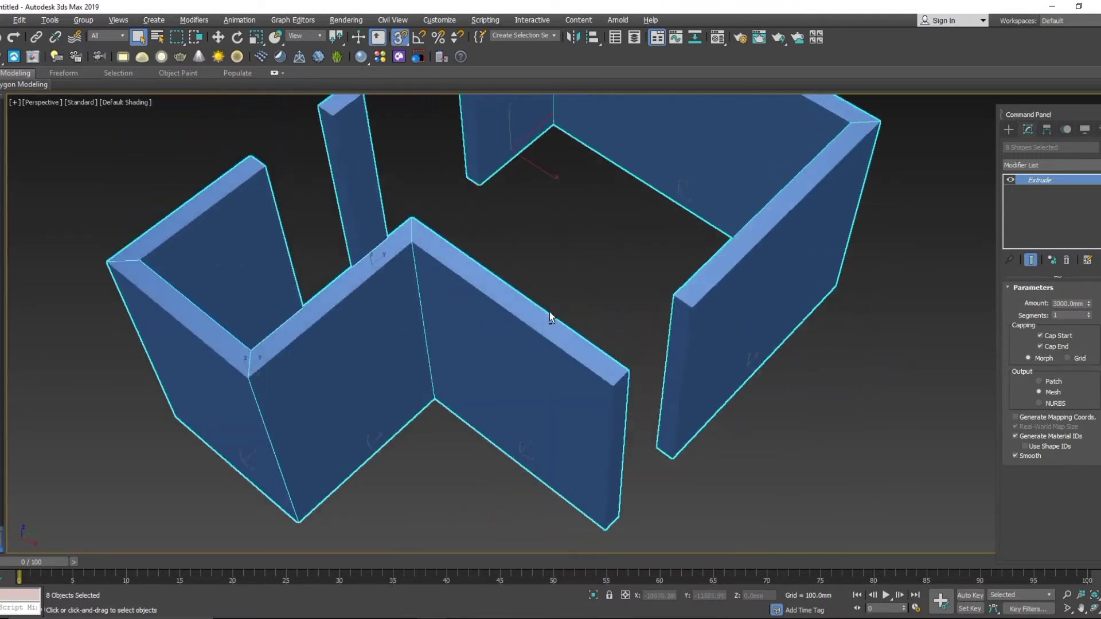
middle_click_drag(456, 275, 487, 415)
scroll(510, 376, "down", 3)
mouse_move(511, 376)
middle_mouse_down("alt")
mouse_move(523, 331)
mouse_move(514, 307)
mouse_move(442, 378)
mouse_move(485, 394)
mouse_move(469, 377)
mouse_move(477, 328)
mouse_move(409, 346)
mouse_move(527, 361)
mouse_move(500, 367)
middle_mouse_up("alt")
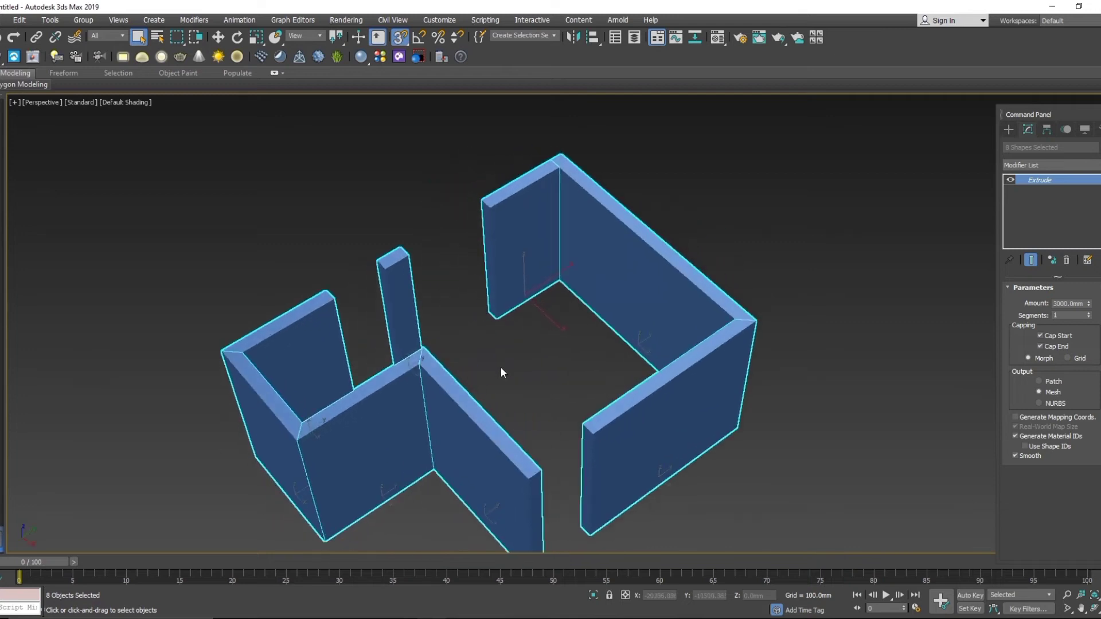
left_click(748, 441)
Delete all the extruded walls, starting with the two walls that form the inner corner.
left_click(468, 443)
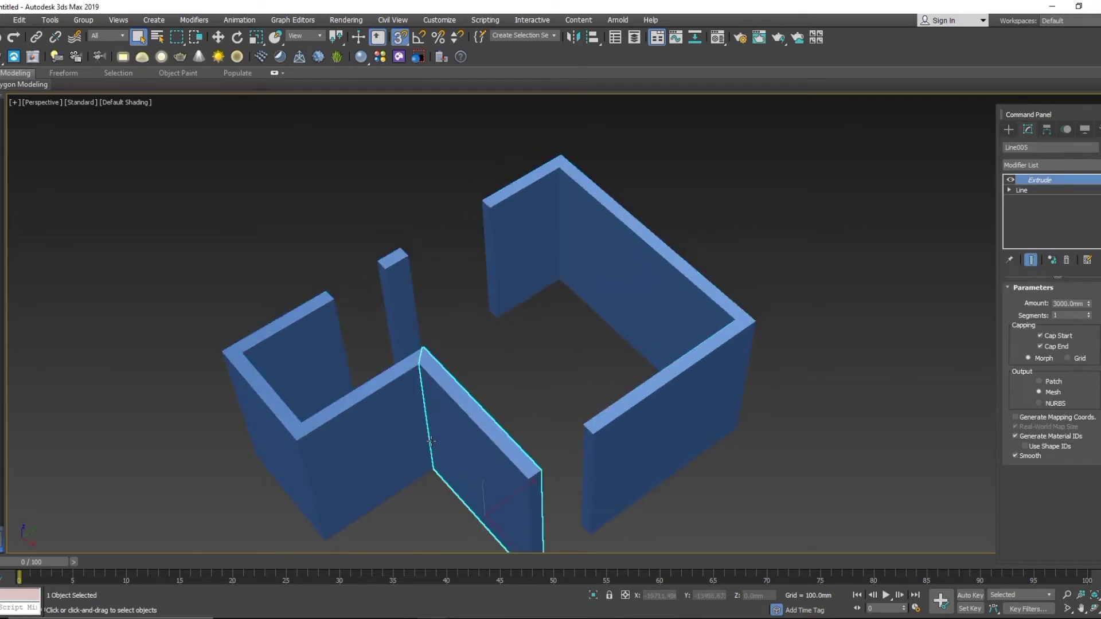
middle_click_drag(370, 403, 399, 379)
scroll(399, 380, "up", 3)
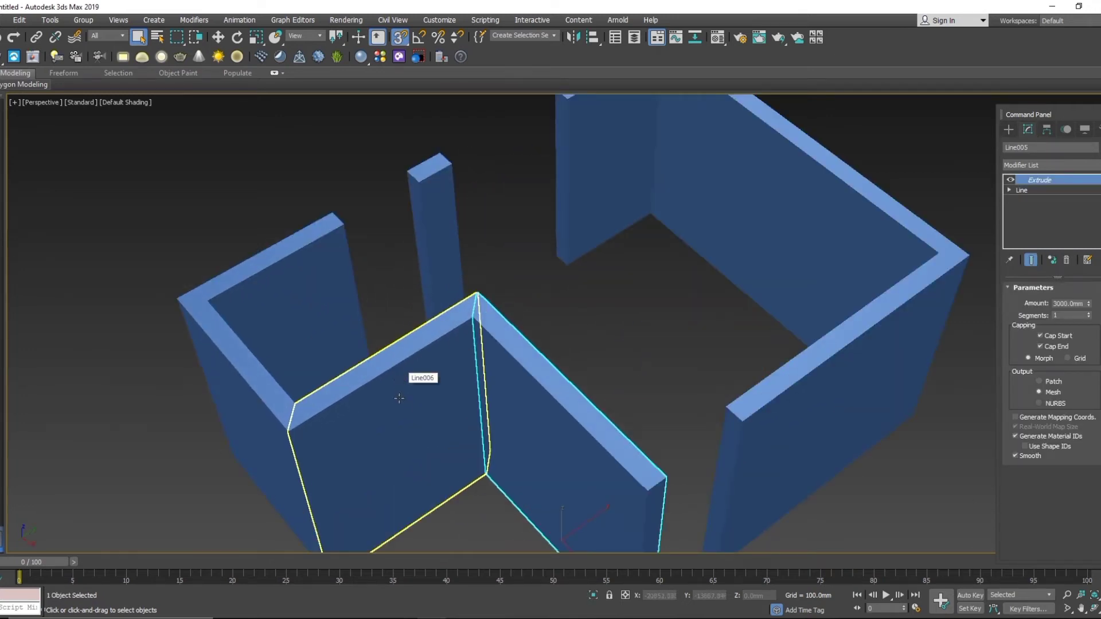
key("Delete")
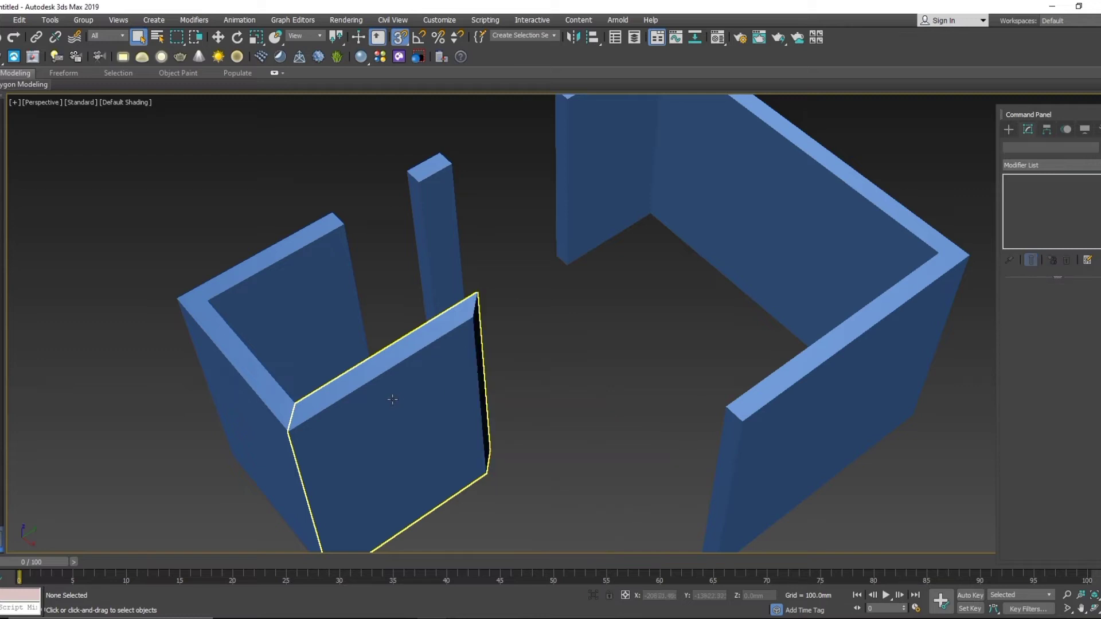
left_click(397, 399)
key("Delete")
scroll(407, 405, "down", 5)
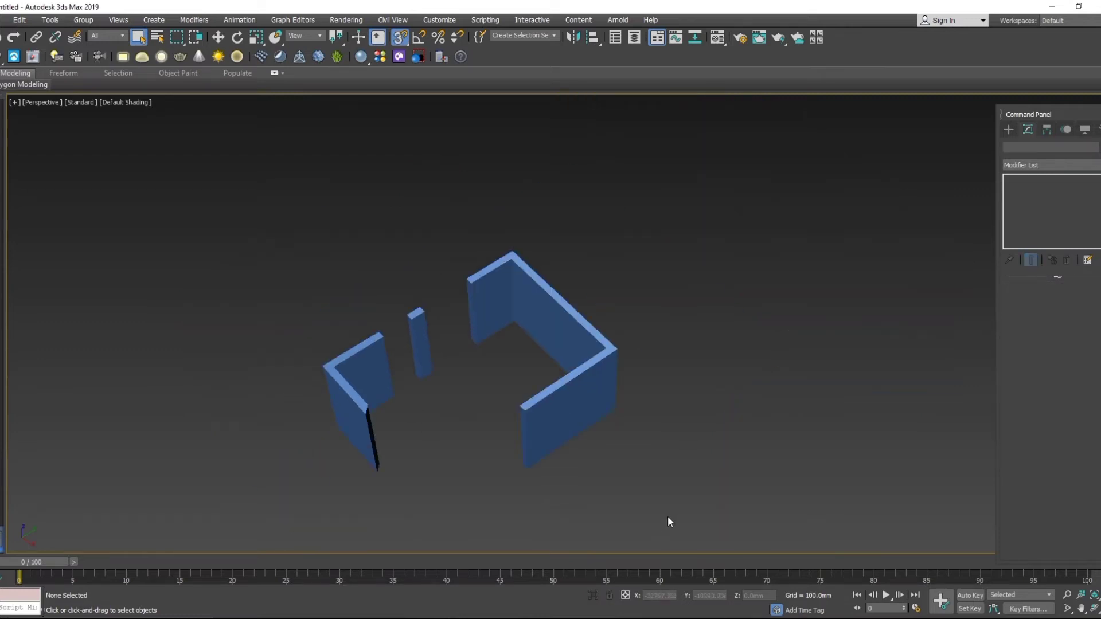
left_click_drag(307, 256, 308, 255)
key("Delete")
Unhide the imported kitchen plan and show it whole in the Top view.
right_click(397, 377)
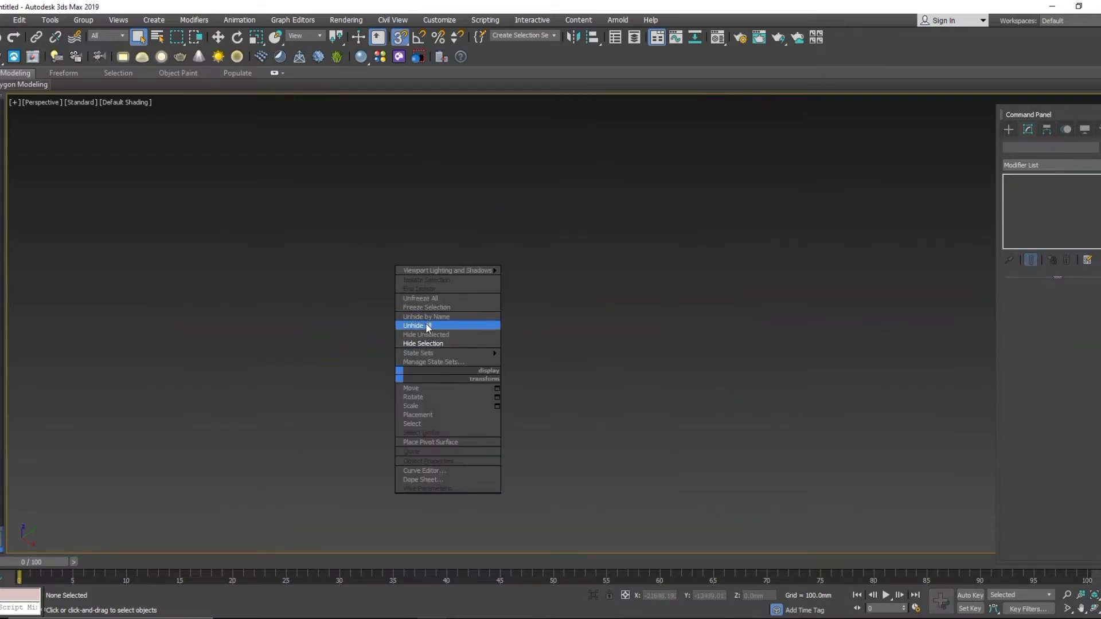
left_click(436, 334)
key("t")
scroll(466, 381, "down", 4)
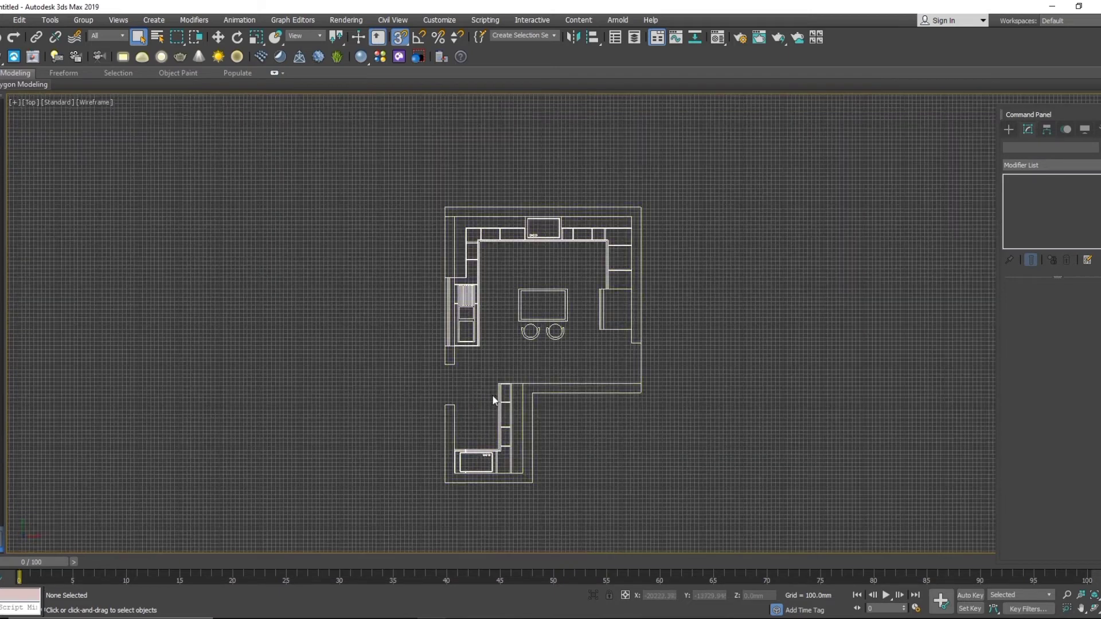
Trace the left wall above the sink-side window with the Rectangle spline tool, snapping its corners to the plan.
left_click(1008, 129)
left_click(1078, 211)
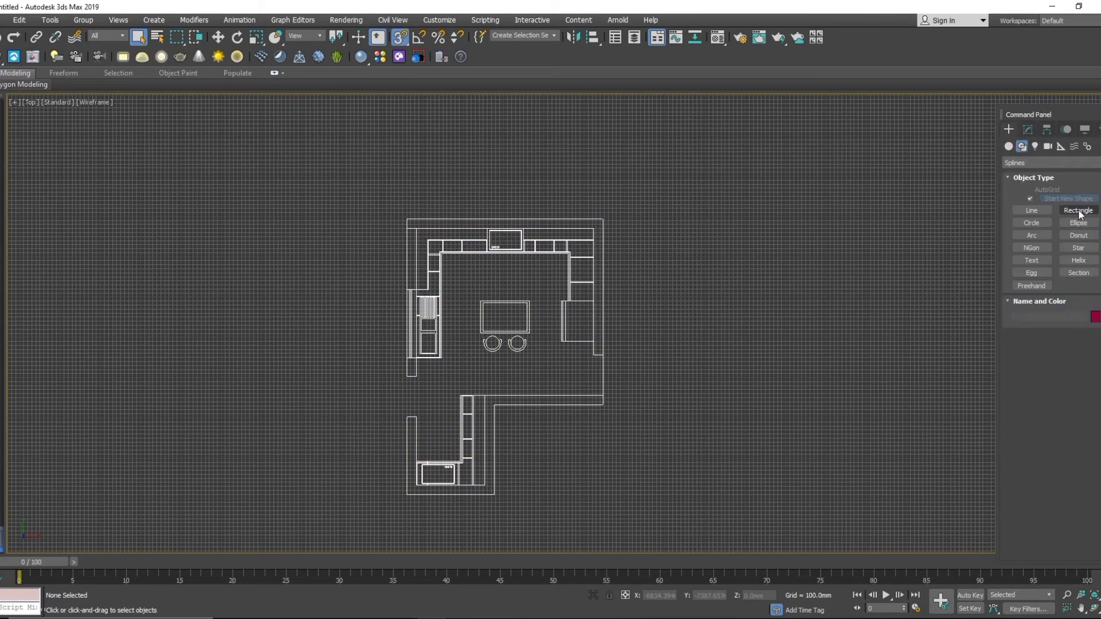
scroll(410, 204, "up", 3)
middle_click_drag(492, 247, 493, 247)
left_click(447, 219)
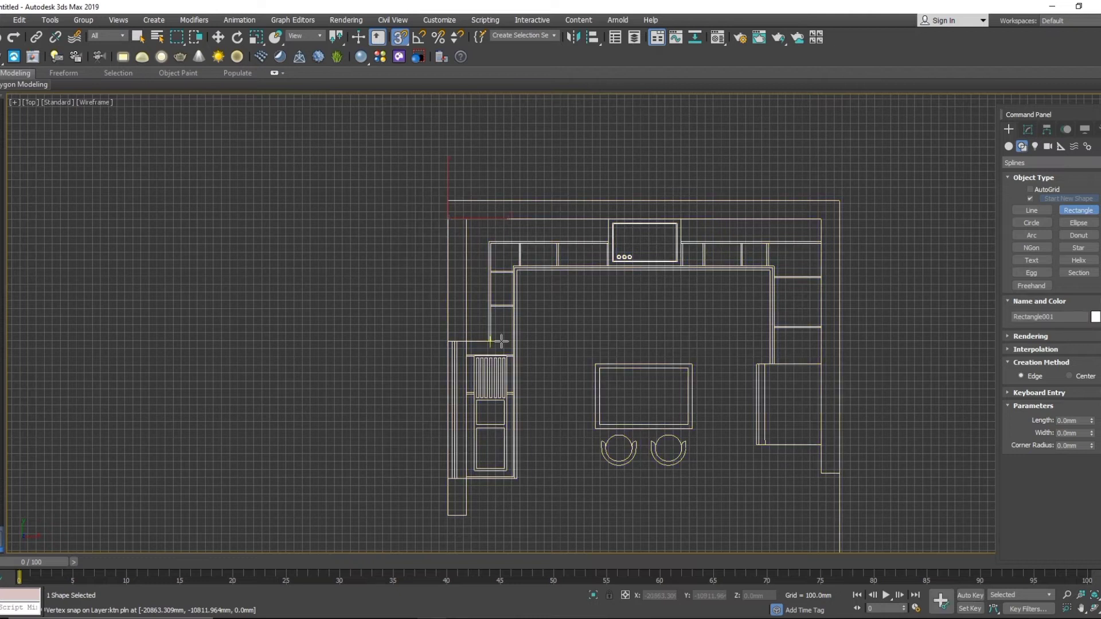
scroll(499, 342, "up", 2)
left_click(455, 341)
Trace the upper wall behind the hob as a snapped rectangle and the full right wall as a 3380 by 230 mm rectangle.
left_click_drag(456, 341, 956, 178)
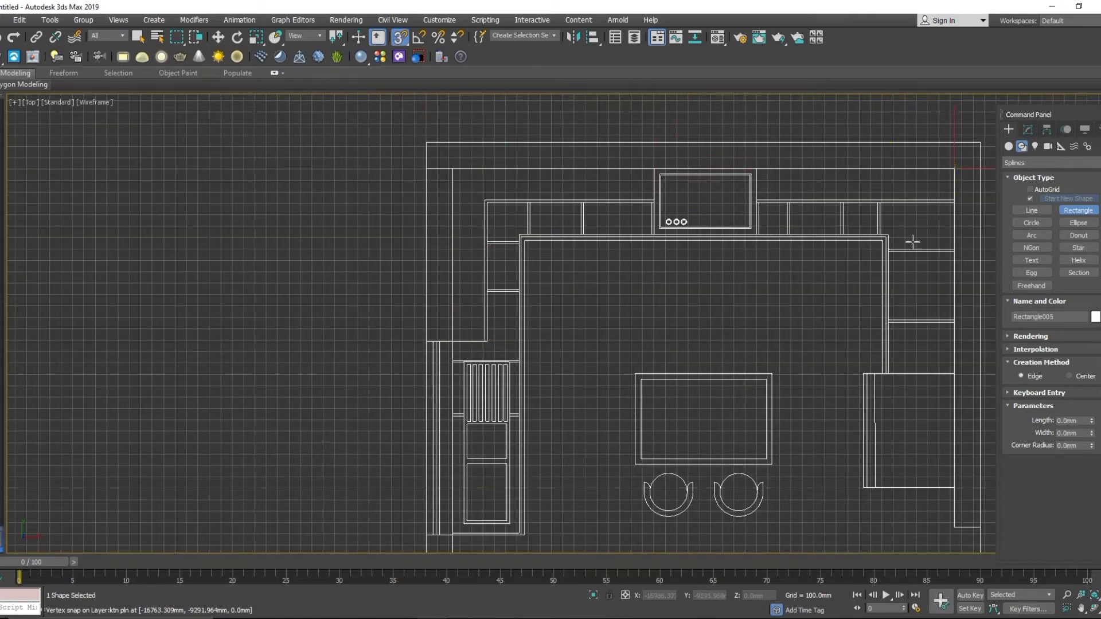
middle_click_drag(912, 241, 486, 278)
left_click_drag(569, 125, 541, 505)
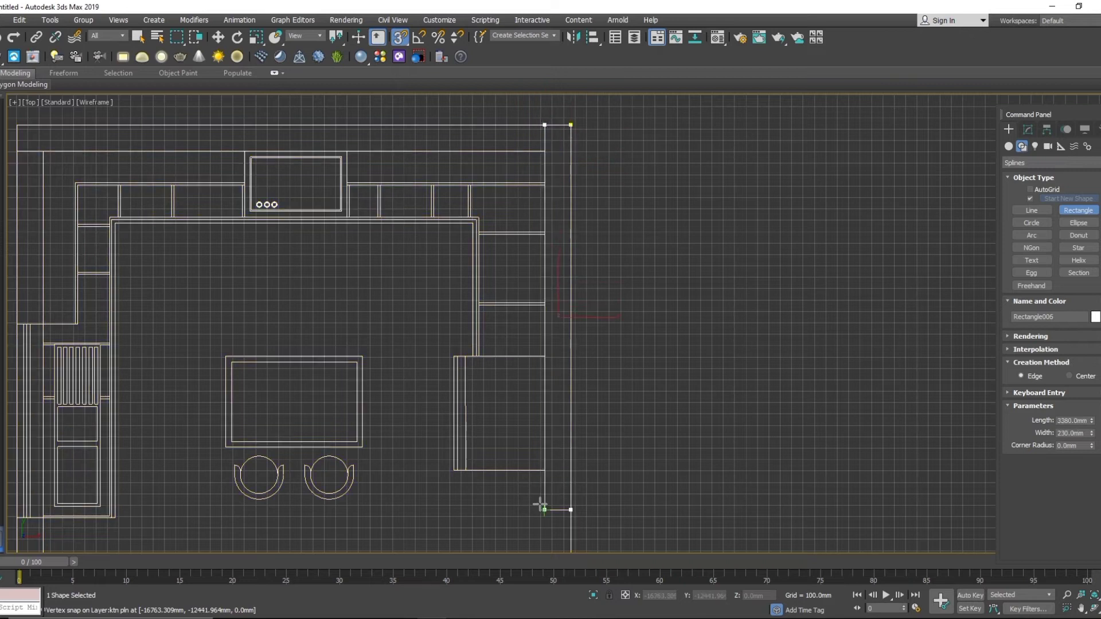
scroll(540, 504, "down", 3)
middle_click_drag(540, 505, 579, 309)
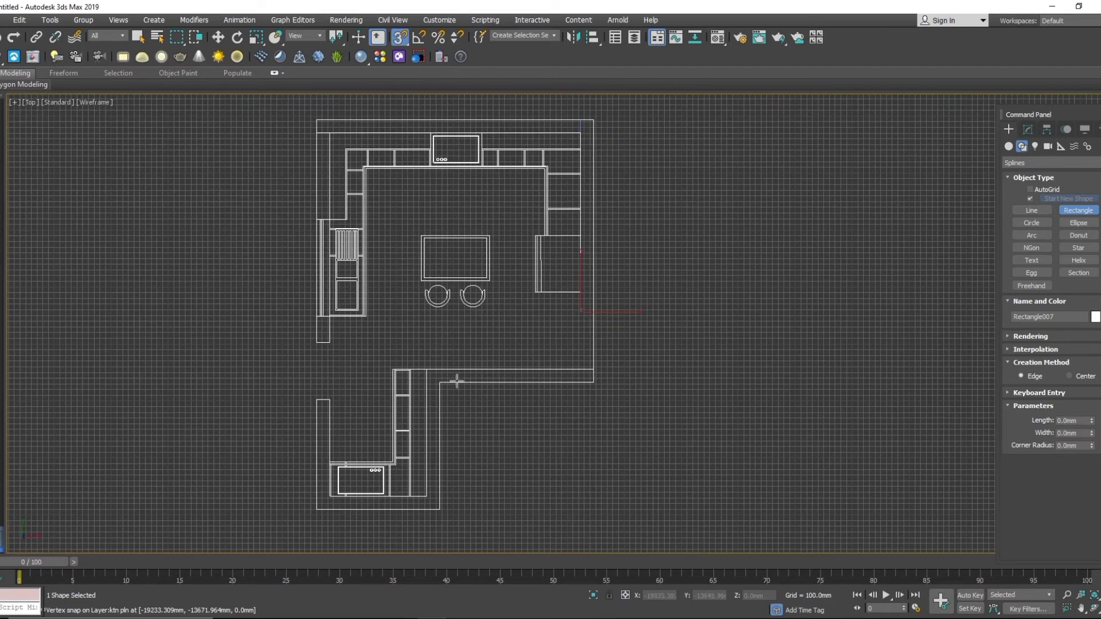
Trace the four walls around the lower alcove as snapped rectangles, ending with the 1930 by 230 mm left wall.
mouse_move(441, 382)
left_mouse_down()
mouse_move(534, 349)
mouse_move(594, 349)
mouse_move(598, 365)
left_mouse_up()
left_click_drag(436, 372, 410, 496)
left_click_drag(331, 504, 437, 512)
mouse_move(313, 401)
left_mouse_down()
mouse_move(338, 498)
mouse_move(329, 512)
left_mouse_up()
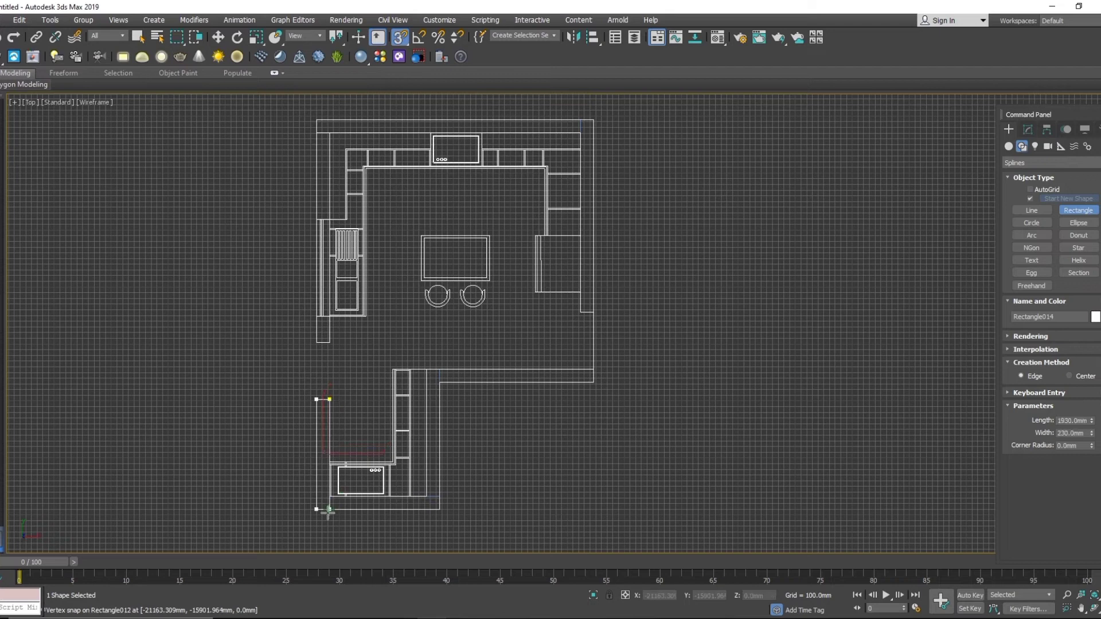
left_click(329, 512)
Trace the left wall pieces on either side of the window as 460 by 230 mm and 1520 by 230 mm rectangles.
middle_click_drag(307, 322, 337, 402)
left_click_drag(341, 400, 364, 424)
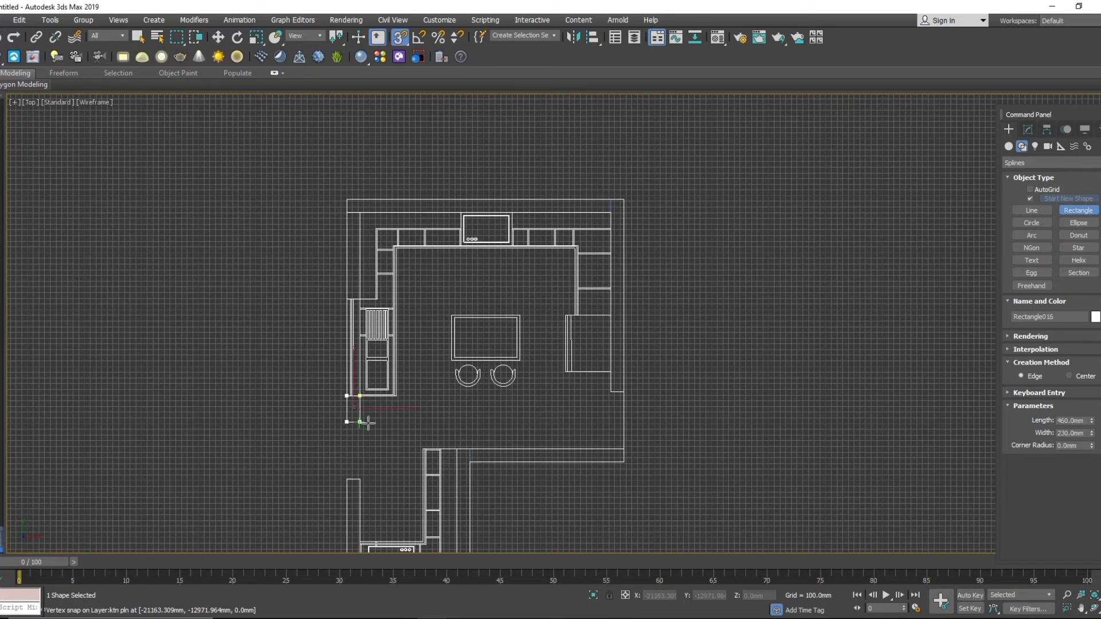
left_click(365, 423)
middle_click_drag(371, 317, 413, 372)
scroll(392, 328, "up", 2)
left_click_drag(377, 250, 406, 362)
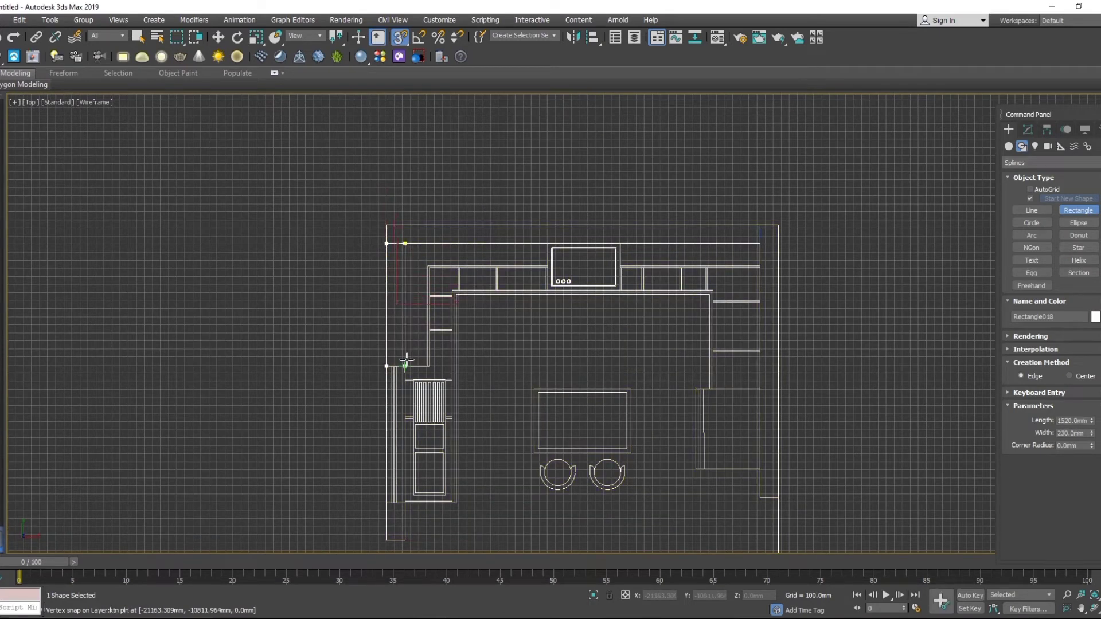
right_click(494, 325)
Hide the imported kitchen plan so only the traced wall rectangles are shown.
middle_click_drag(510, 382, 487, 358)
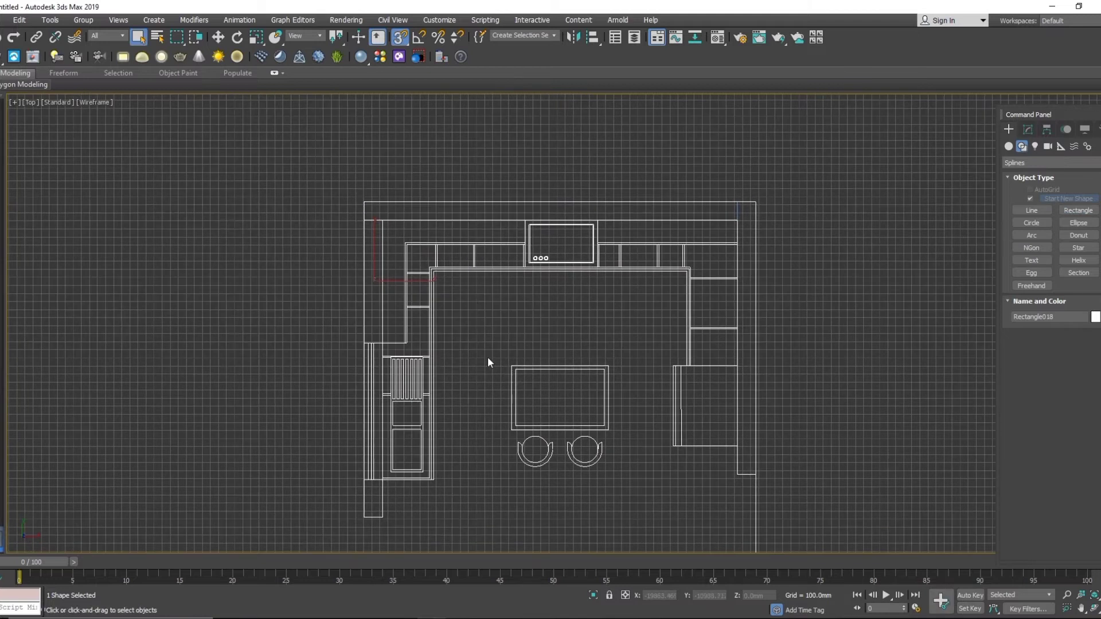
left_click(454, 272)
right_click(447, 266)
left_click(490, 226)
scroll(501, 403, "down", 5)
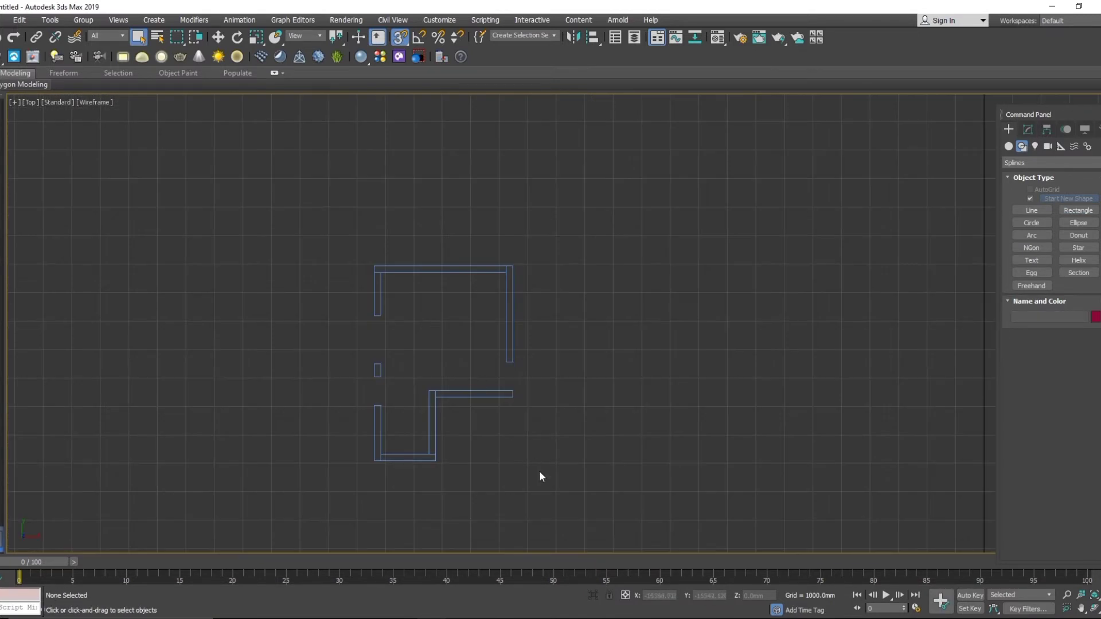
Extrude all the wall rectangles together by 3000 mm and switch to the Perspective view.
left_click_drag(308, 196, 309, 197)
left_click(1027, 129)
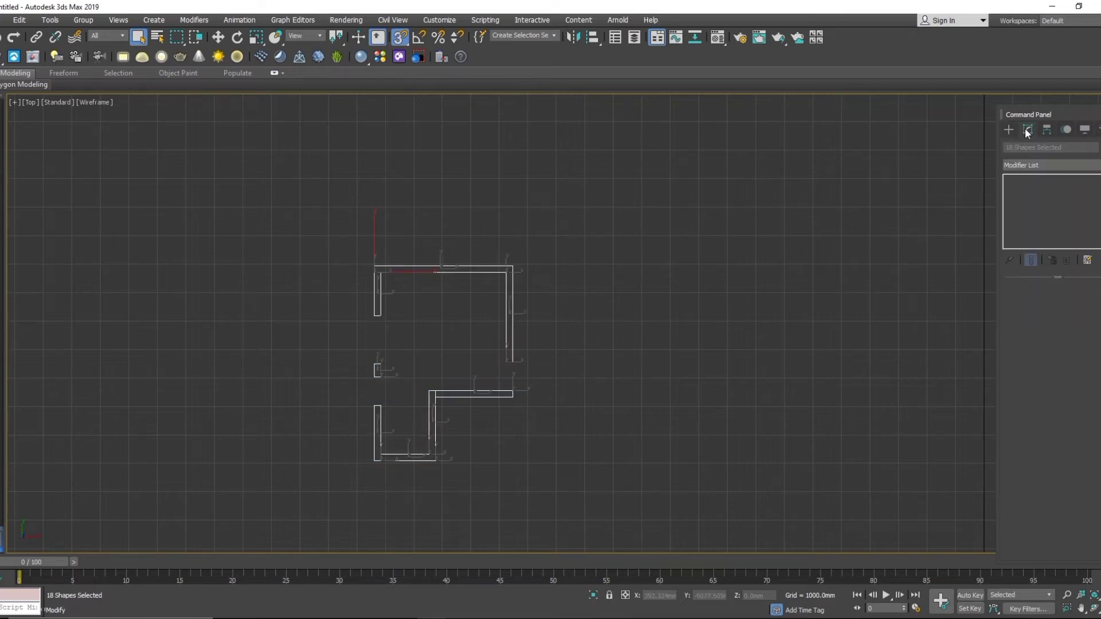
left_click(1032, 165)
scroll(1058, 231, "down", 10)
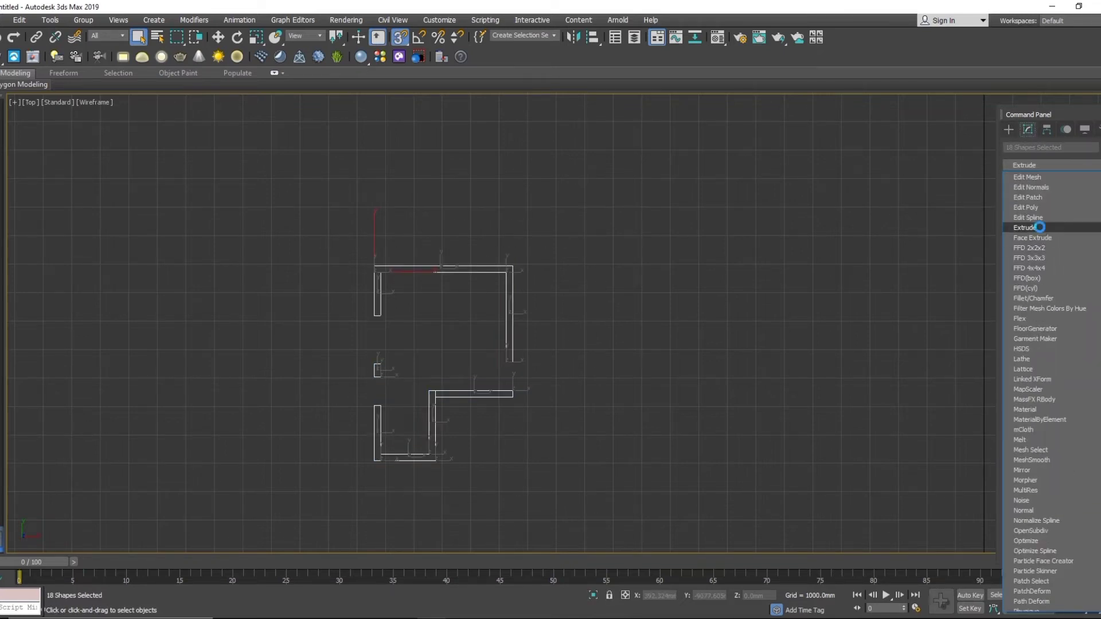
left_click(1040, 232)
mouse_move(514, 408)
middle_mouse_down()
mouse_move(508, 356)
mouse_move(469, 338)
mouse_move(379, 394)
mouse_move(528, 343)
mouse_move(487, 386)
mouse_move(377, 394)
mouse_move(450, 357)
mouse_move(641, 357)
mouse_move(514, 348)
mouse_move(615, 384)
middle_mouse_up()
key("p")
Inspect the extruded walls from several angles and delete them all.
scroll(508, 356, "up", 4)
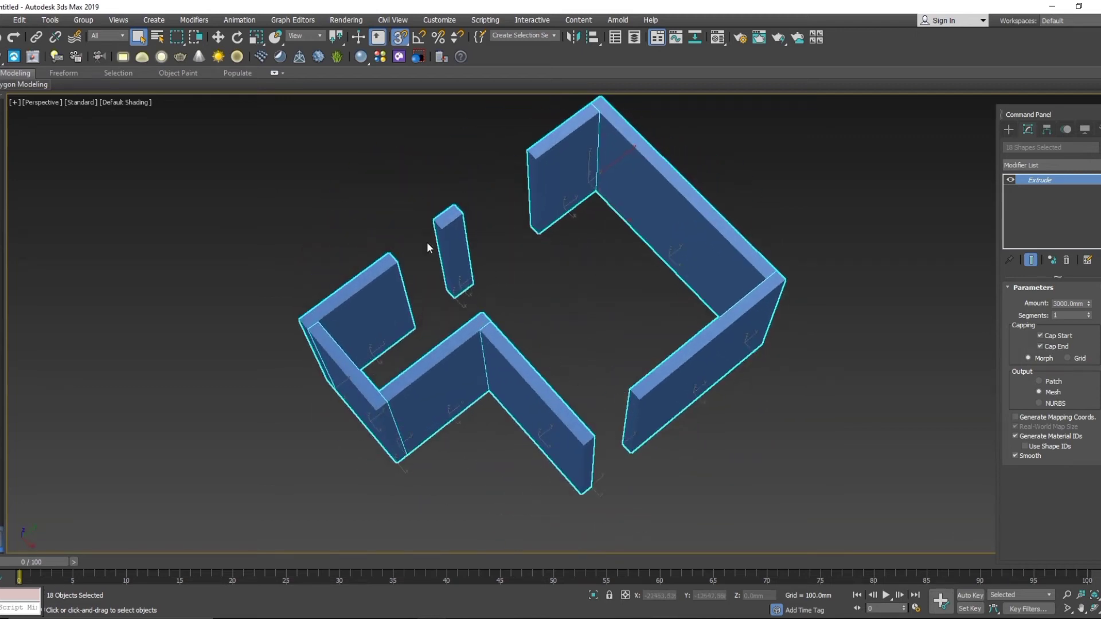
middle_click_drag(427, 243, 470, 362, "alt")
scroll(544, 272, "up", 3)
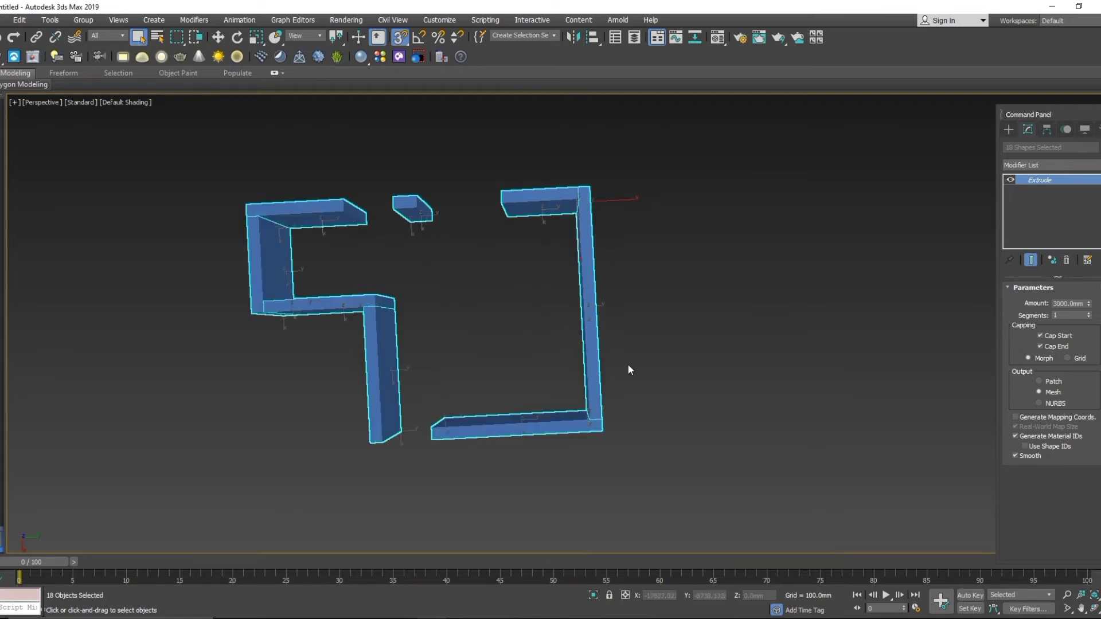
middle_click_drag(670, 469, 578, 462, "alt")
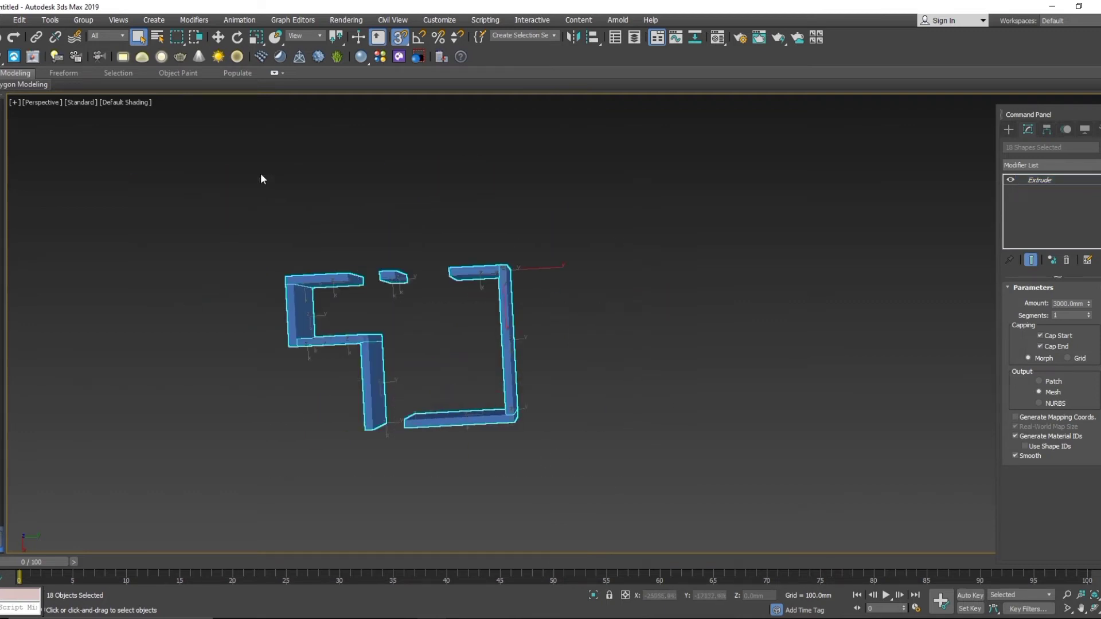
key("Delete")
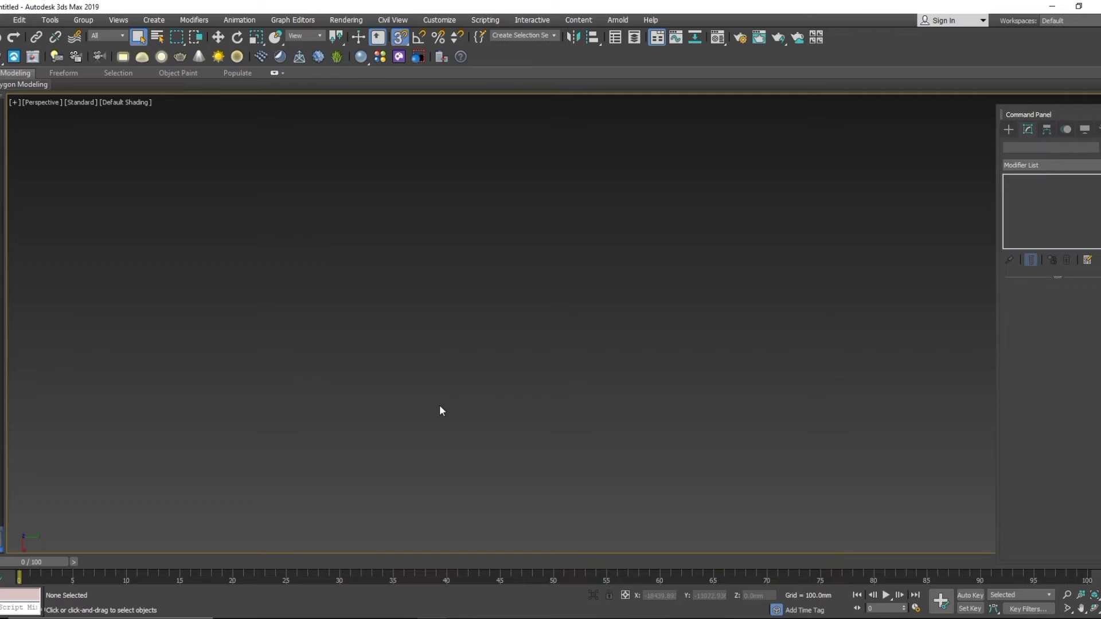
Return to the Top view, unhide the imported kitchen plan and bring it fully into view.
key("t")
scroll(476, 412, "down", 3)
middle_click_drag(587, 429, 403, 381)
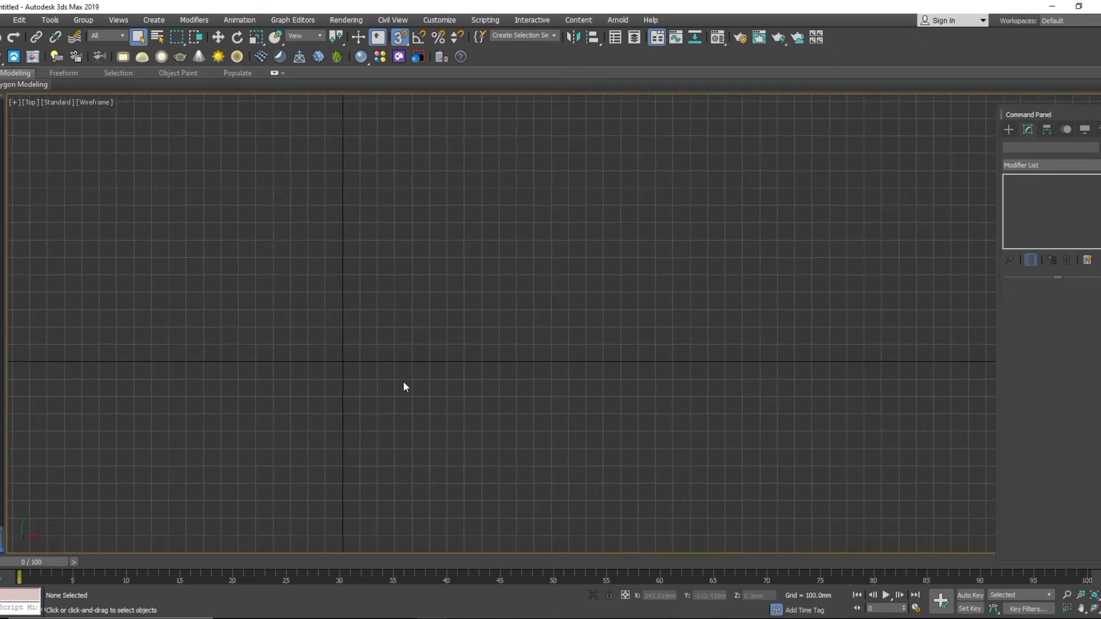
scroll(404, 381, "down", 2)
right_click(403, 380)
left_click(422, 328)
scroll(438, 377, "down", 2)
scroll(439, 382, "down", 3)
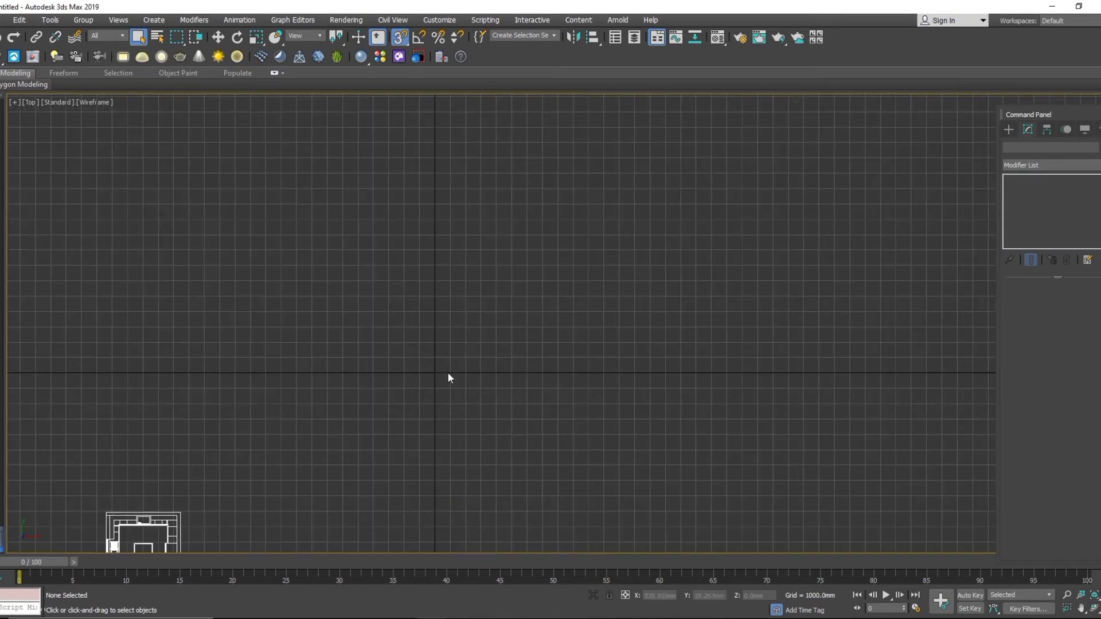
middle_click_drag(109, 538, 358, 355)
scroll(276, 429, "up", 4)
middle_click_drag(567, 299, 553, 323)
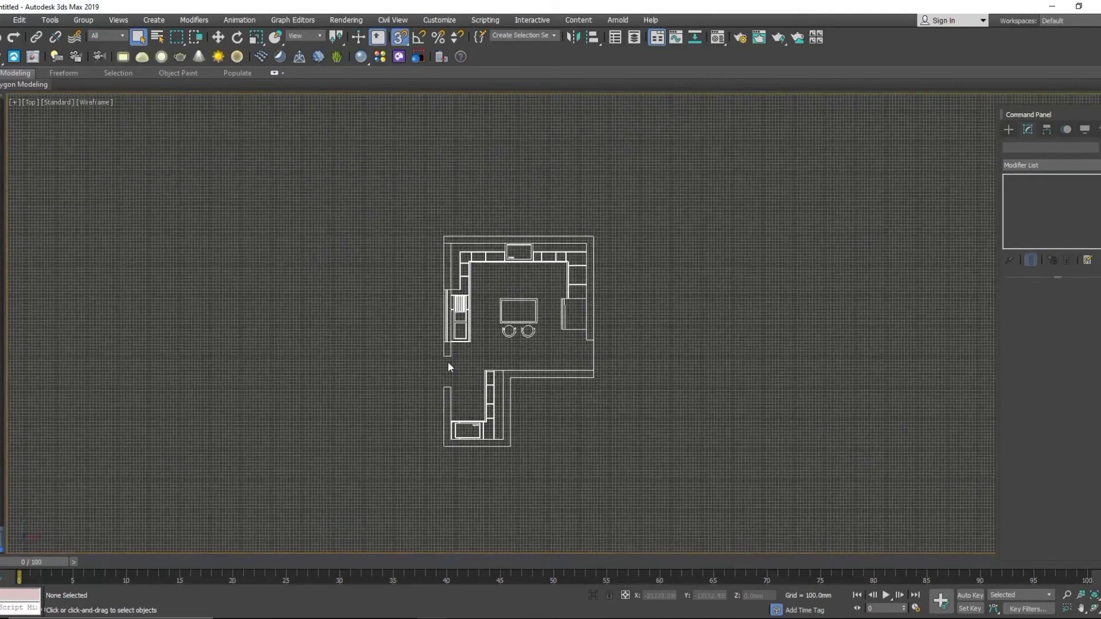
scroll(450, 361, "up", 2)
scroll(451, 350, "up", 2)
Create a snapped box of 460 by 230 mm, 3000 mm high, on the short wall below the window and view it in Perspective.
left_click(1009, 129)
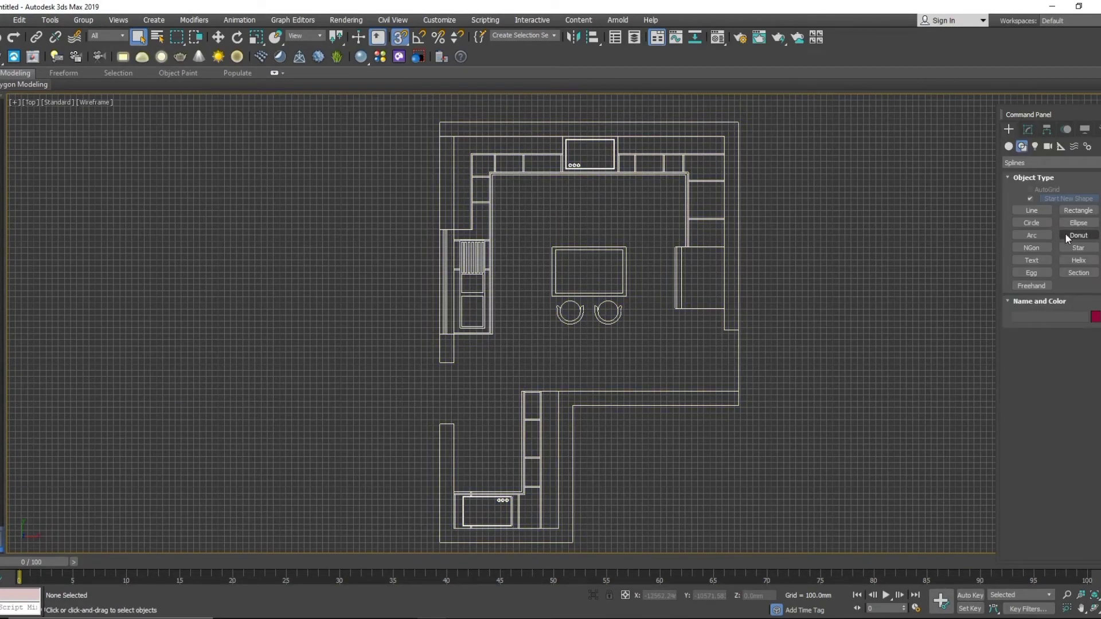
left_click(1038, 201)
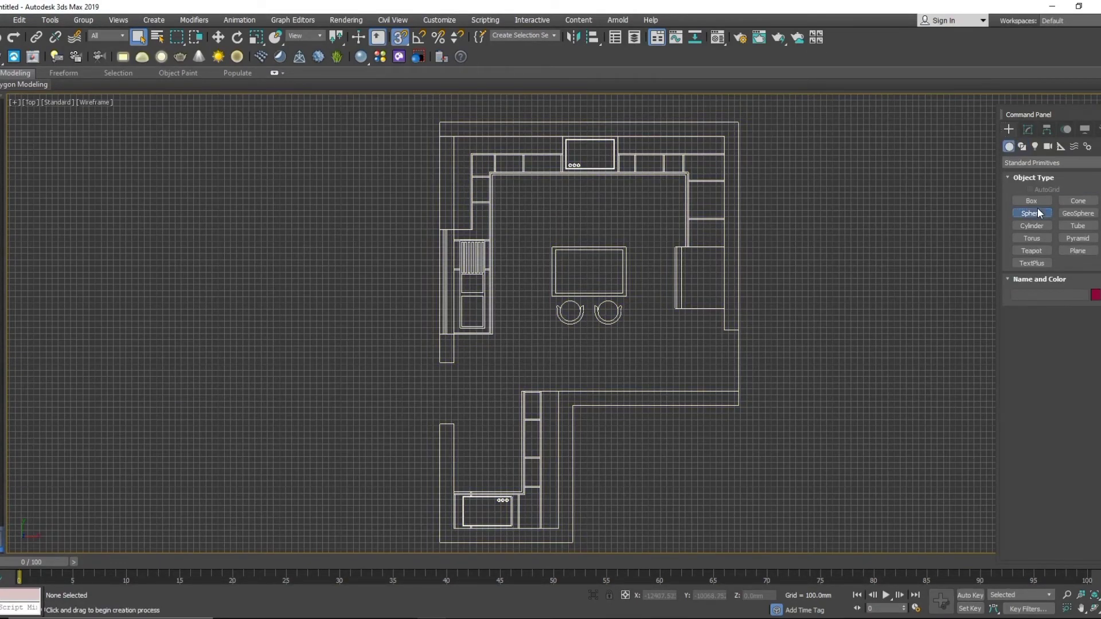
scroll(431, 346, "up", 4)
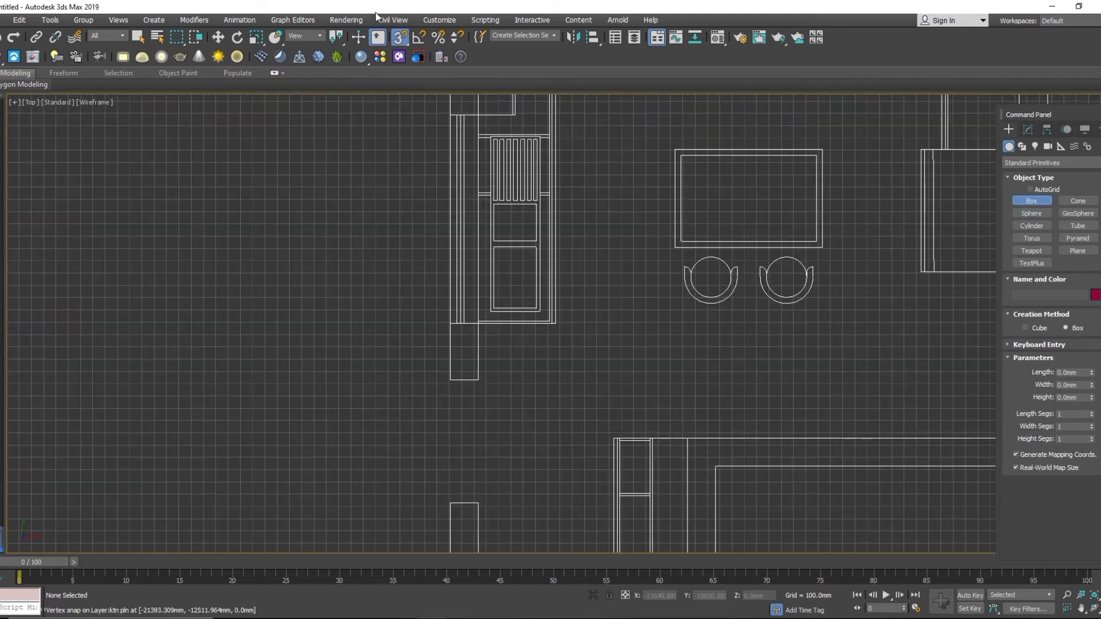
left_click_drag(450, 323, 468, 383)
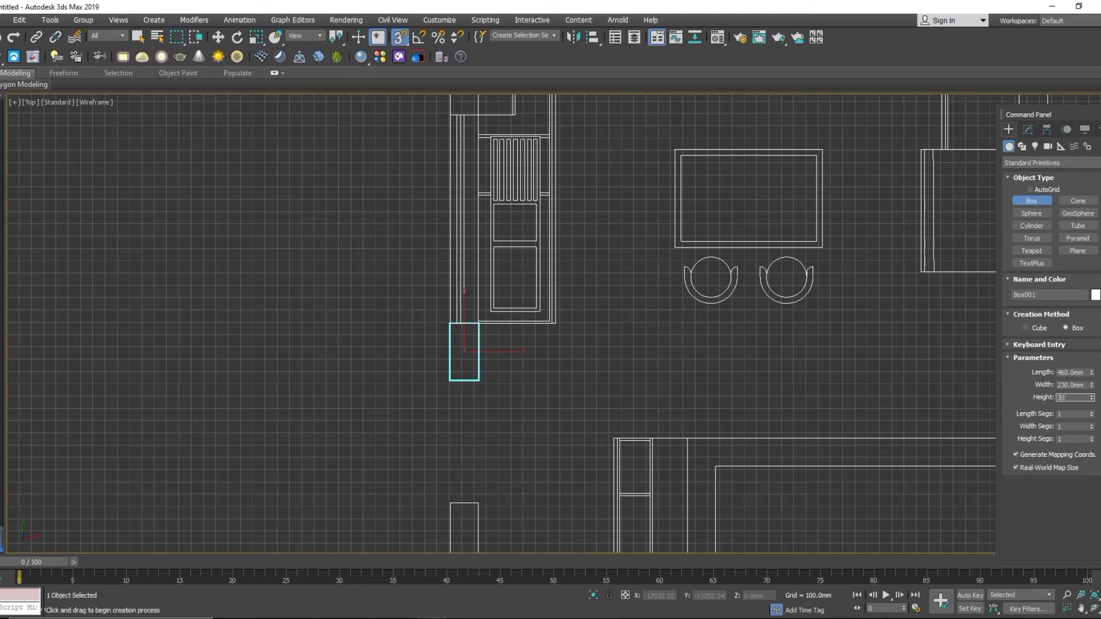
middle_click_drag(465, 460, 424, 394)
key("p")
key("z")
scroll(481, 403, "down", 5)
middle_click_drag(528, 404, 585, 293, "alt")
middle_click_drag(585, 376, 606, 396, "alt")
middle_click_drag(607, 396, 567, 343)
scroll(567, 343, "down", 3)
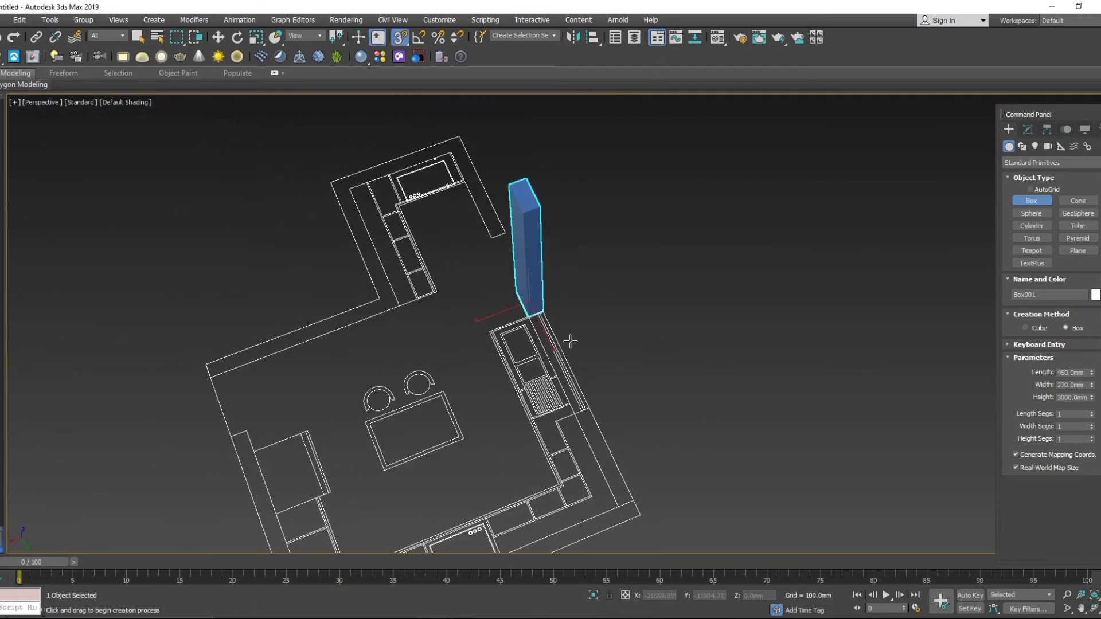
Create a snapped box on the alcove's outer side wall across the doorway, matching the first box's height.
middle_click_drag(472, 275, 493, 279, "alt")
left_click_drag(408, 135, 445, 176)
right_click(443, 181)
left_click_drag(399, 138, 476, 240)
double_click(506, 207)
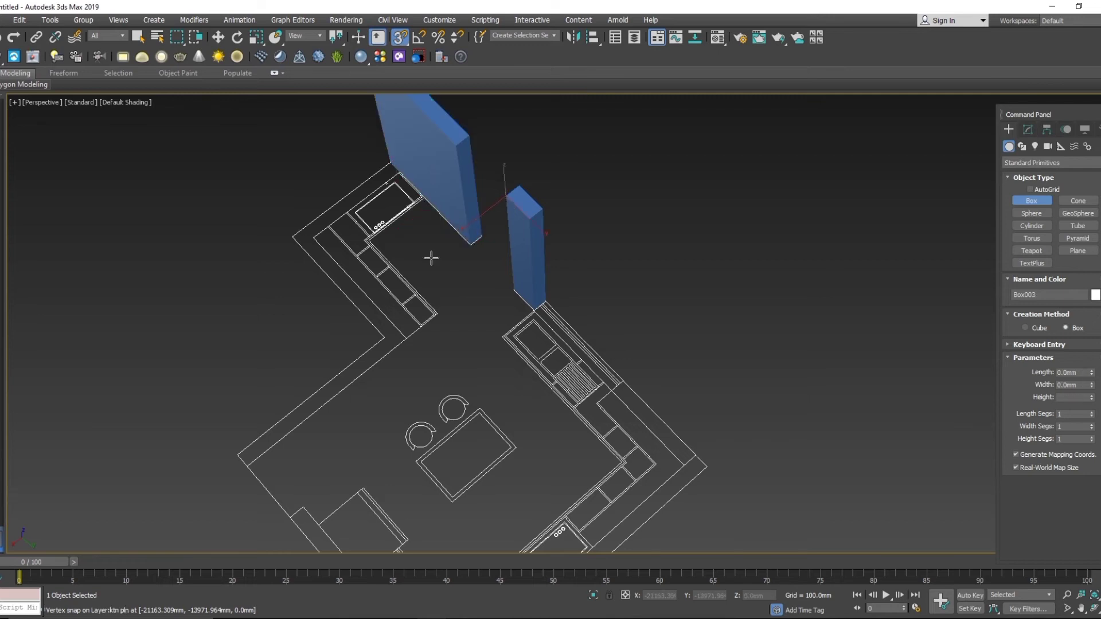
Create a 1700 by 230 mm box on the alcove's end wall behind its hob, snapped to the neighbouring wall's height.
middle_click_drag(408, 246, 555, 261)
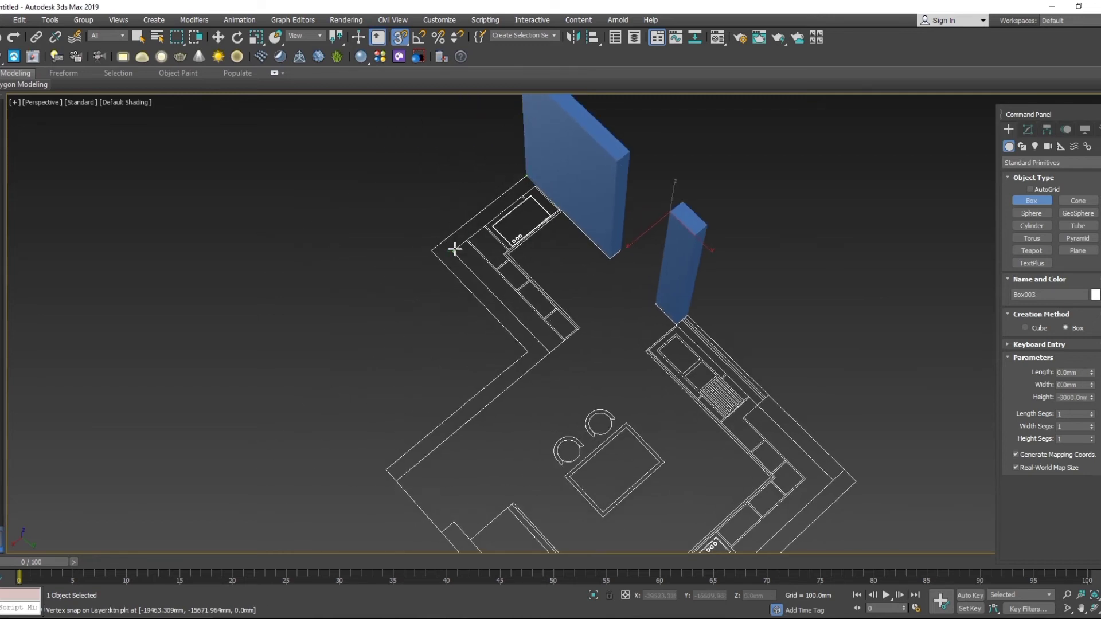
left_click_drag(455, 248, 520, 170)
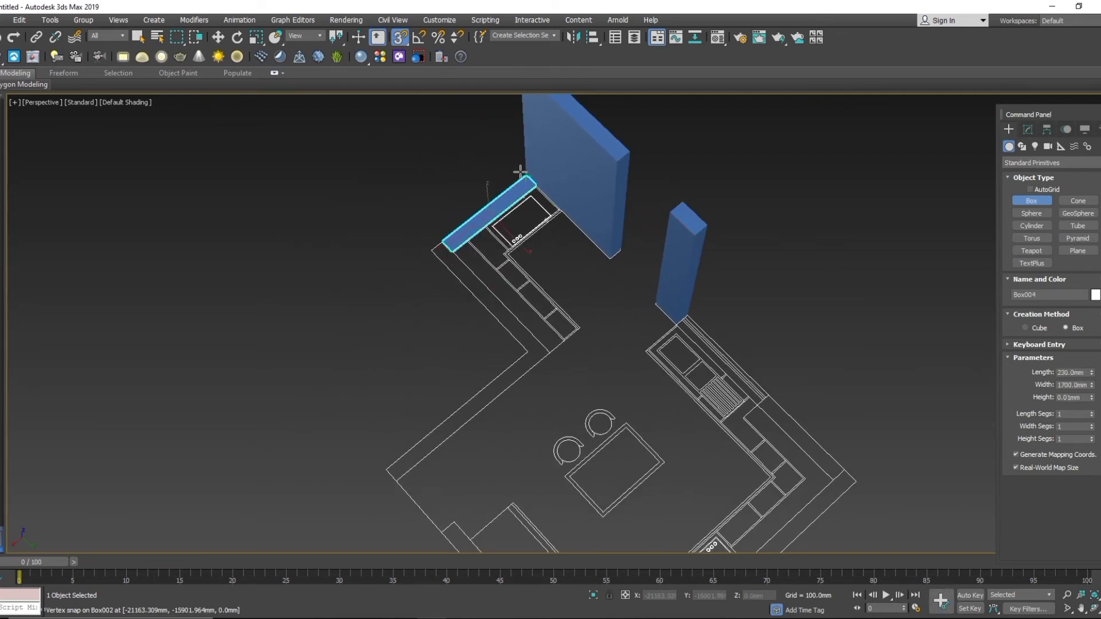
double_click(619, 166)
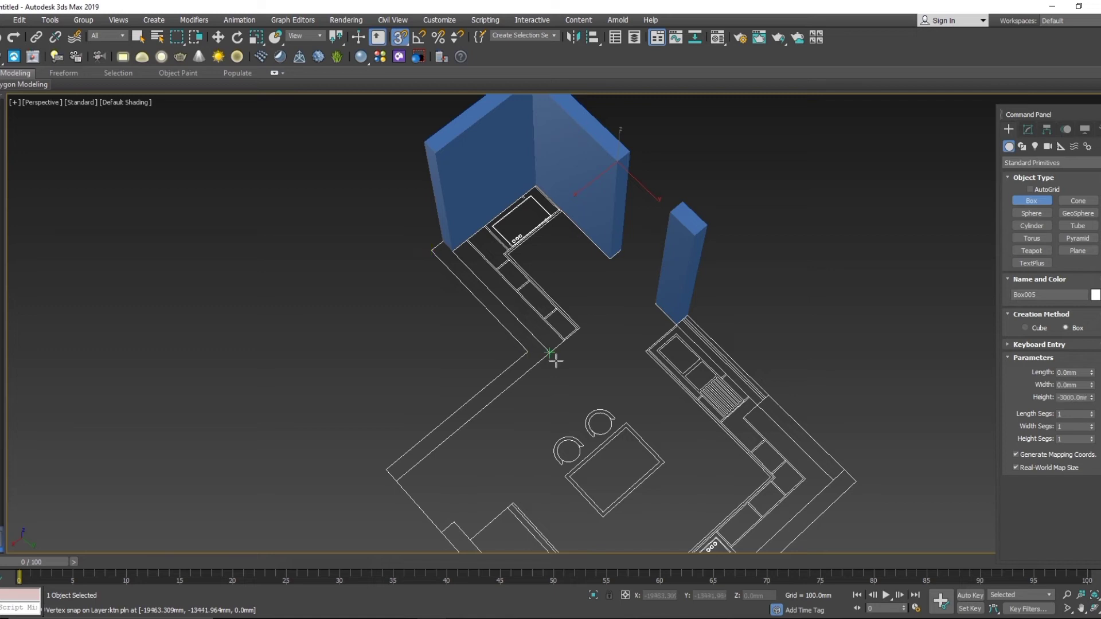
Create a full-height box on the alcove wall behind the cabinet run, snapped to the plan and the end wall.
left_click_drag(549, 353, 424, 234)
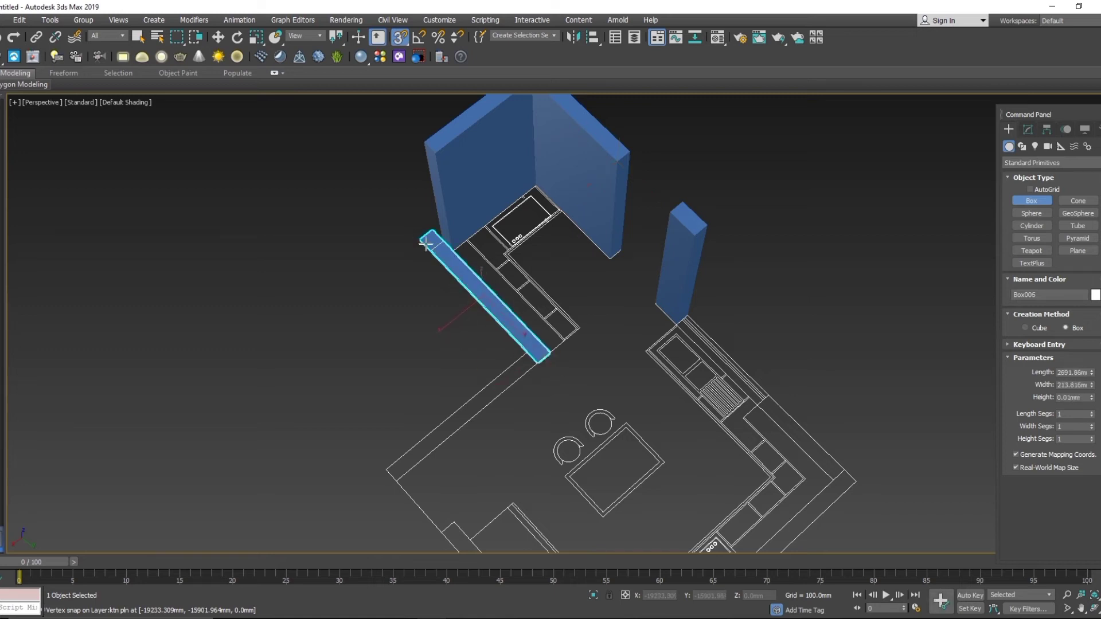
left_click(431, 136)
middle_click_drag(454, 315, 526, 235)
left_click_drag(472, 294, 631, 187)
middle_click_drag(613, 212, 572, 298)
right_click(572, 298)
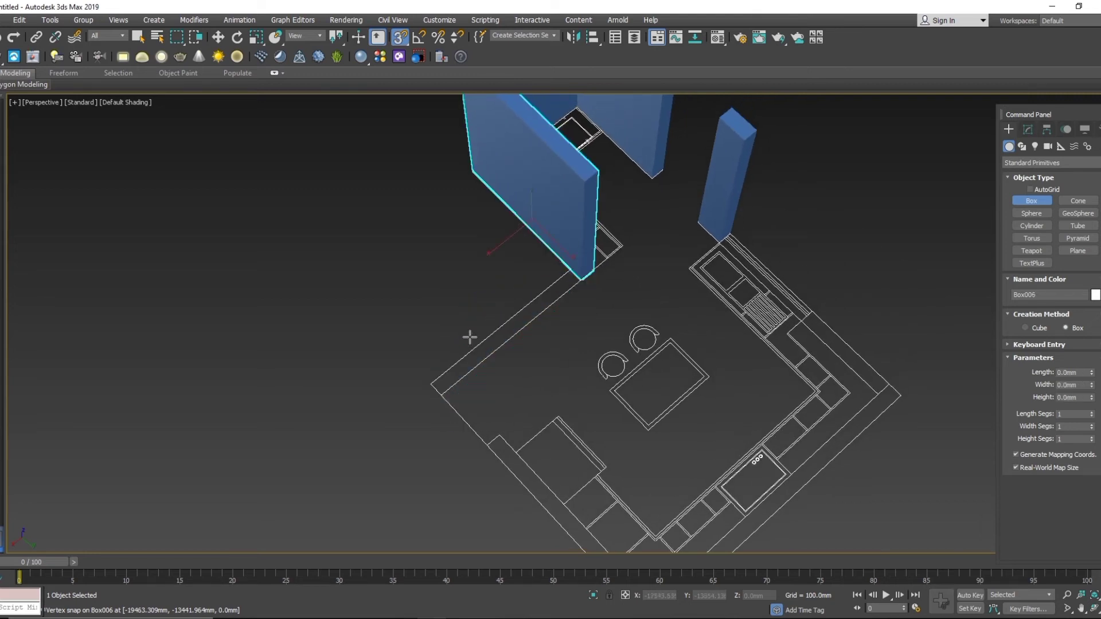
Create a 2700 by 230 mm box on the wall running out from the alcove corner, snapped to the adjoining wall's height.
left_click_drag(431, 383, 582, 277)
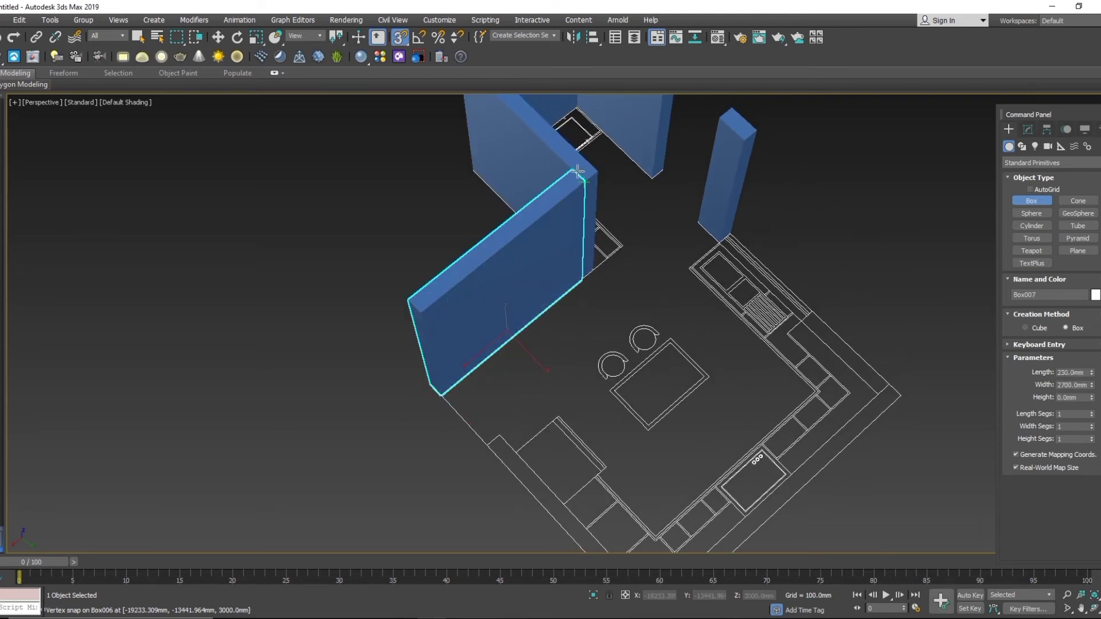
left_click(584, 167)
middle_click_drag(480, 413, 473, 331)
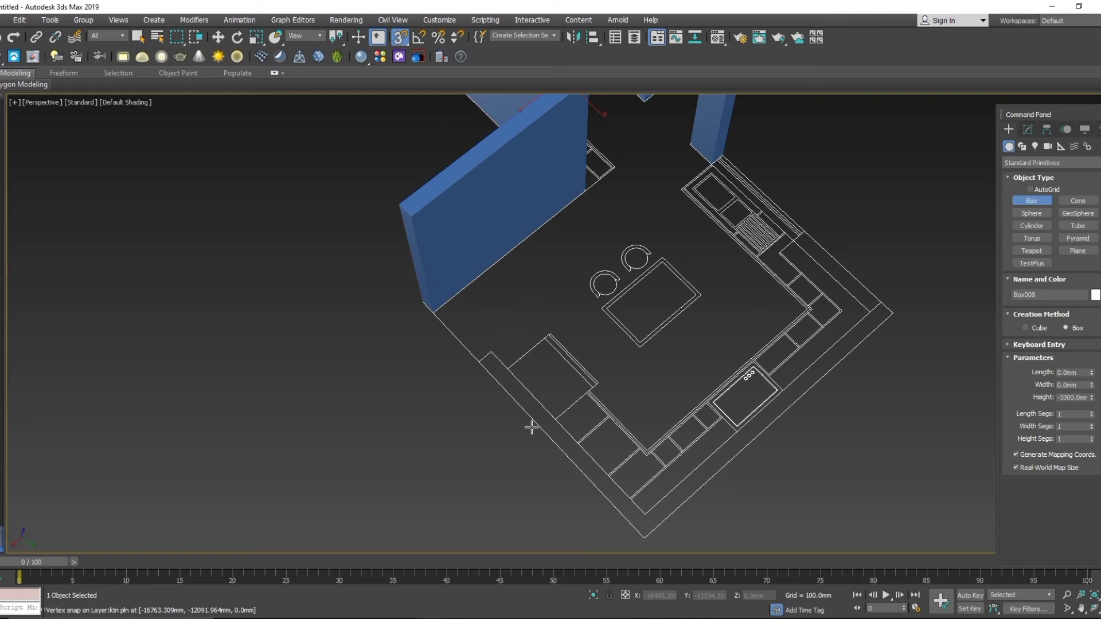
Create a 3380 by 230 mm box on the long wall behind the fridge, snapped to the existing walls' height.
left_click_drag(491, 354, 646, 537)
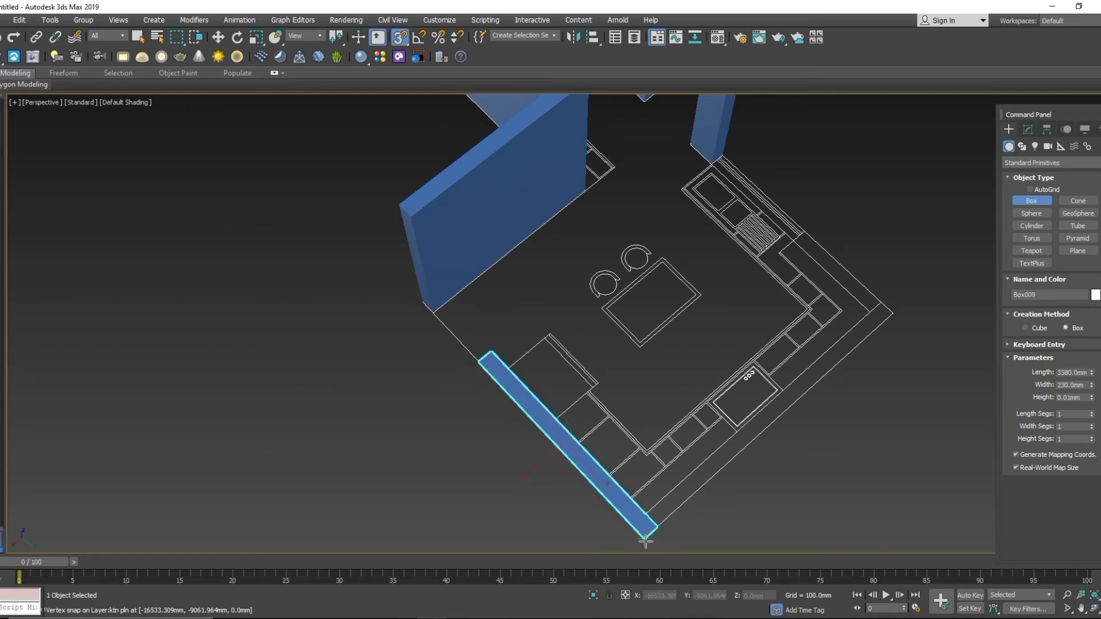
left_click(406, 226)
left_click(405, 225)
Create a 4630 by 230 mm box, 3000 mm high, on the wall behind the main hob.
middle_click_drag(592, 433, 449, 382)
scroll(449, 383, "down", 3)
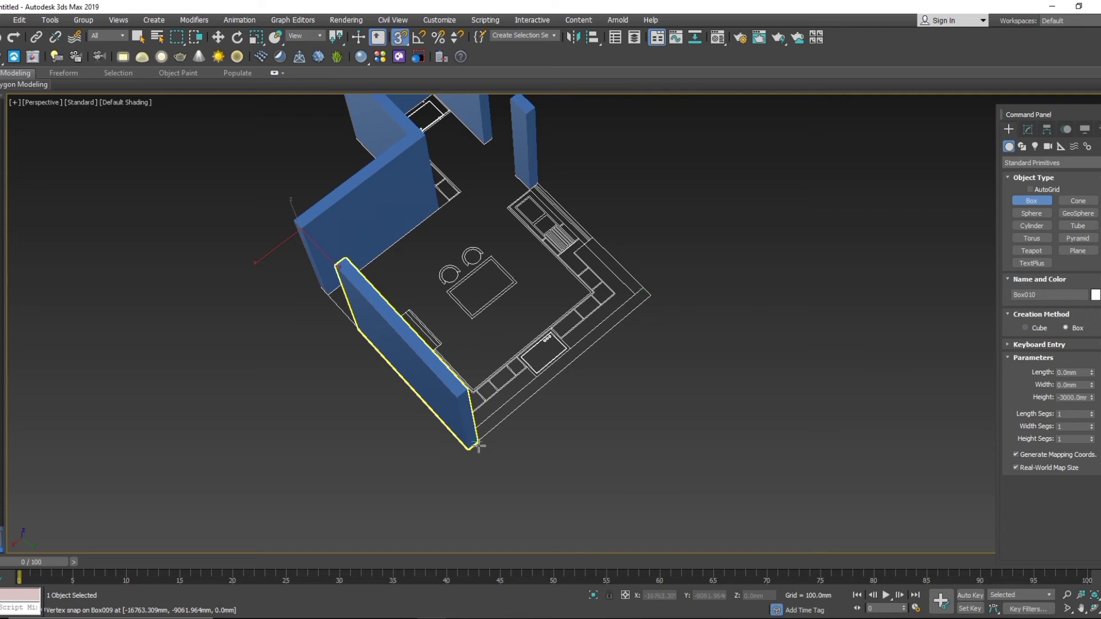
left_click_drag(489, 440, 647, 293)
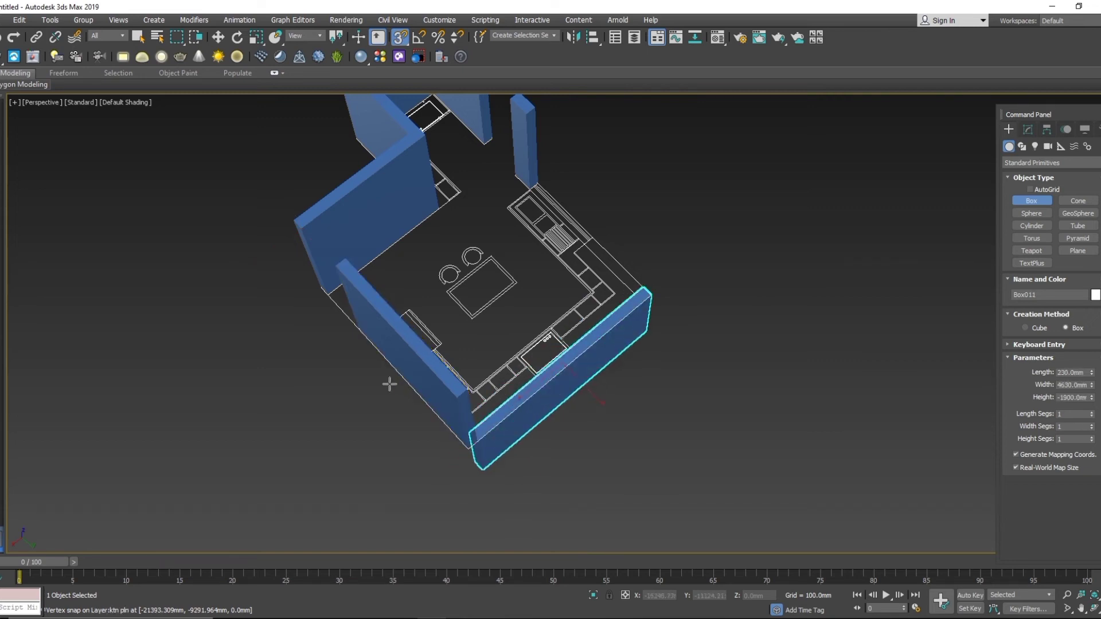
left_click(489, 353)
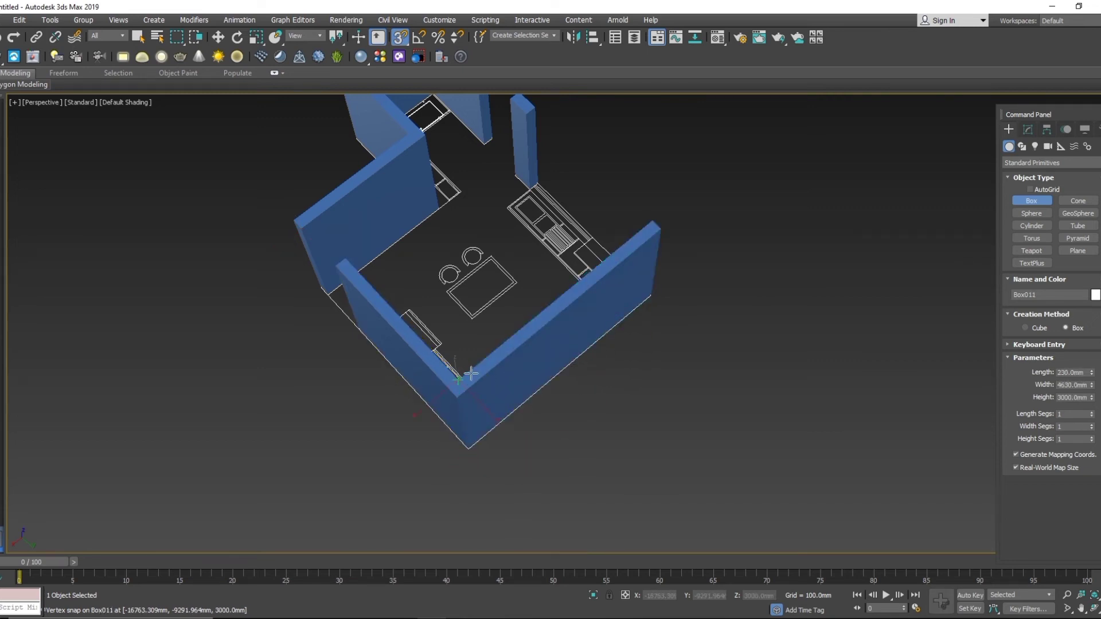
Create a 1520 by 230 mm box, 3000 mm high, between the main hob wall's corner and the sink-side window.
middle_click_drag(566, 382, 423, 412)
scroll(602, 373, "up", 5)
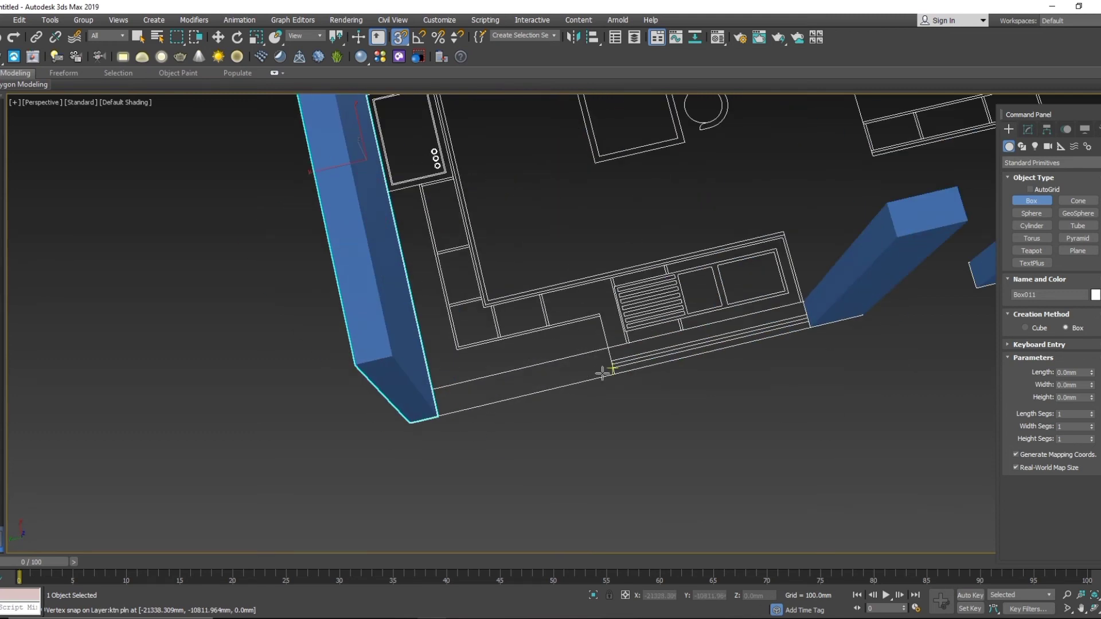
left_click_drag(600, 351, 434, 417)
left_click(387, 352)
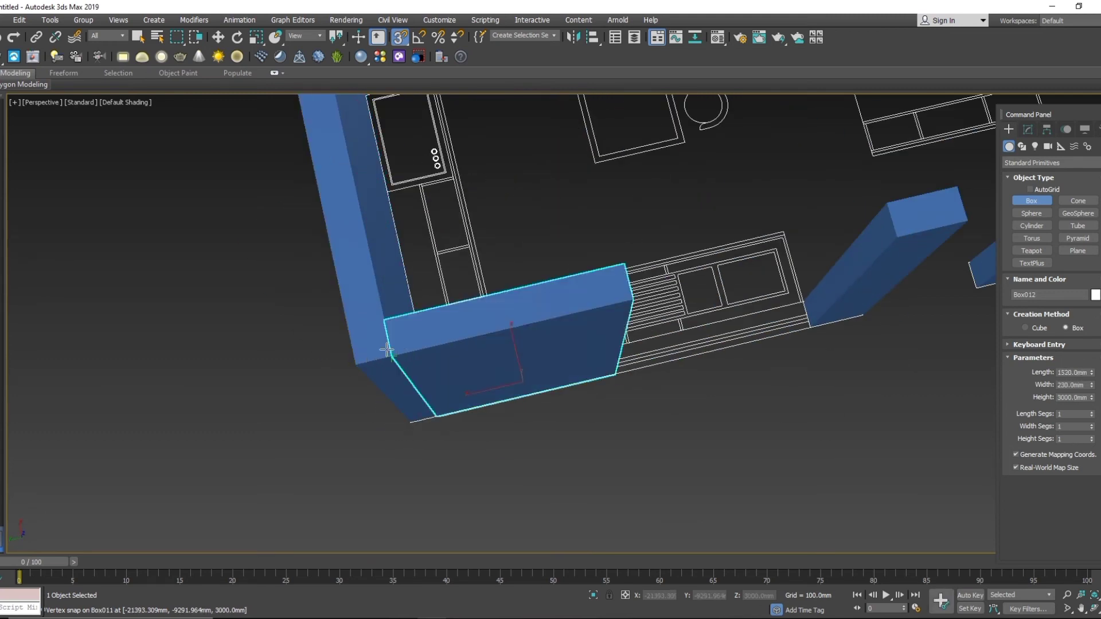
Create a 1700 by 230 mm box, 1100 mm high, as the low wall beneath the sink-side window opening.
middle_click_drag(547, 398, 524, 339, "alt")
scroll(539, 364, "up", 5)
scroll(443, 315, "down", 5)
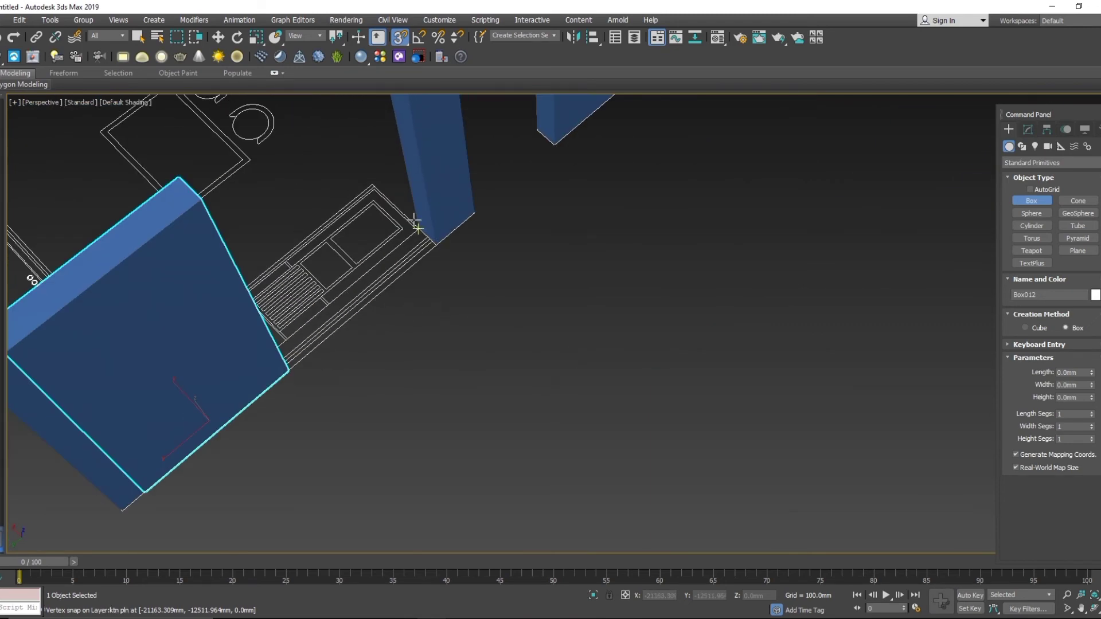
left_click_drag(417, 227, 292, 368)
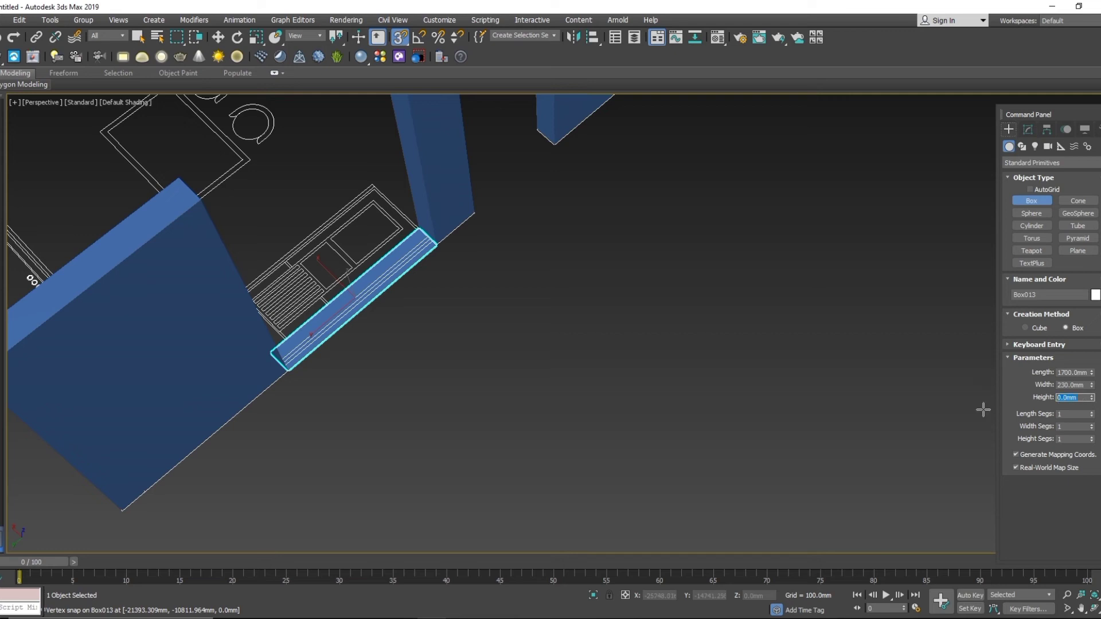
type("11")
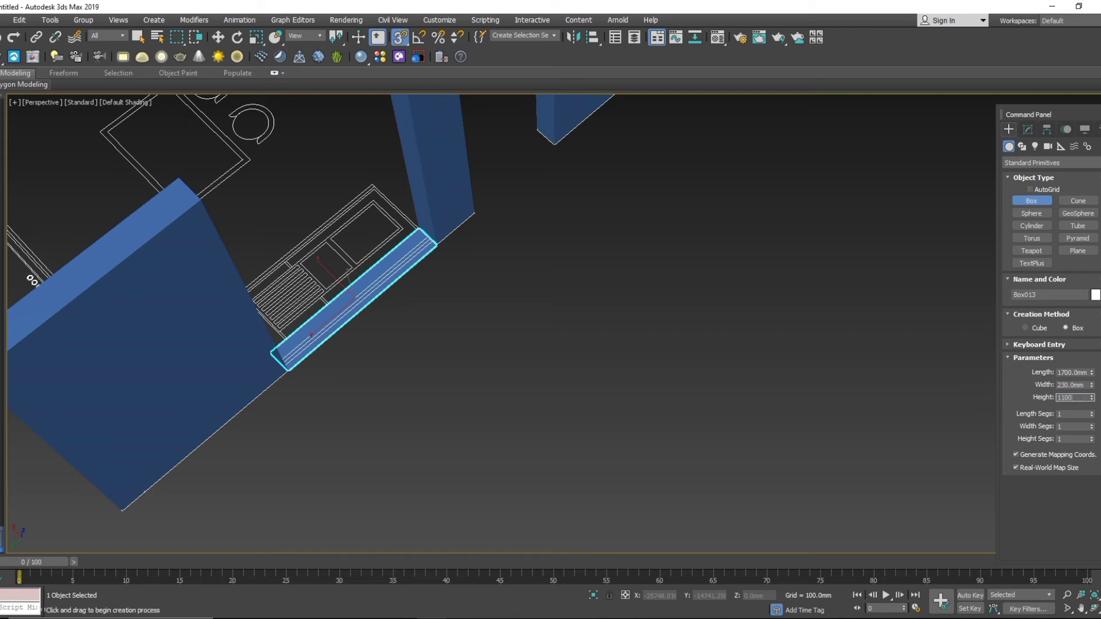
type("00")
key("Return")
scroll(433, 420, "down", 5)
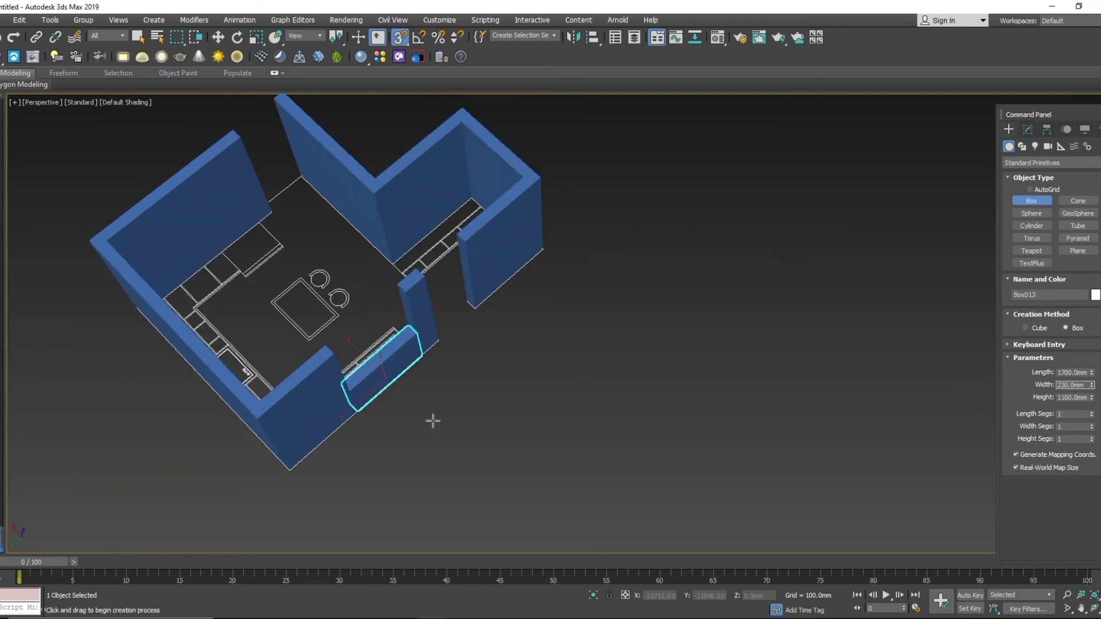
Create a 1700 by 230 mm header box across the wall tops above the sink-side window, with a height of -900 mm.
middle_click_drag(432, 420, 462, 364, "alt")
left_click_drag(382, 266, 348, 344)
left_click(347, 344)
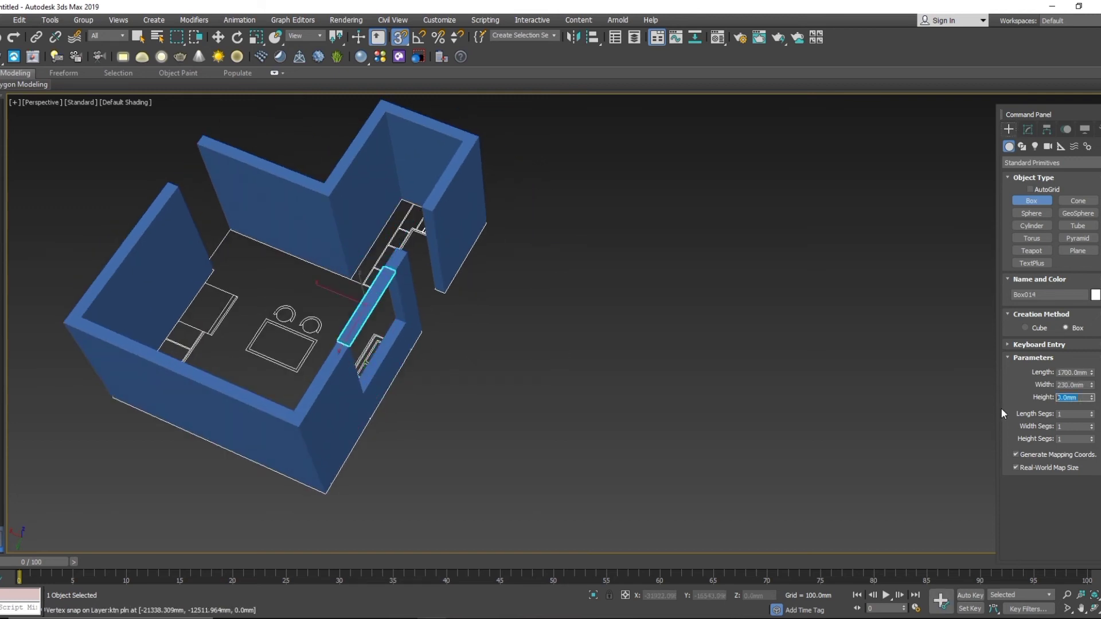
type("-900")
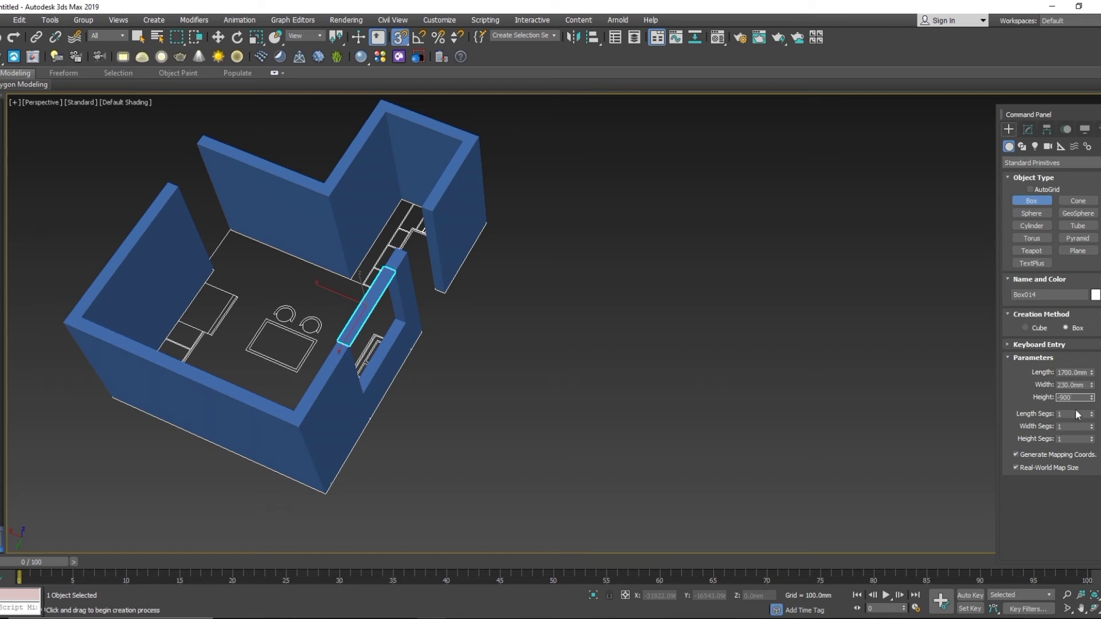
Create a header box across the doorway beside the window, snapping it to the wall-top corners and the window header's underside.
middle_click_drag(514, 390, 445, 406, "alt")
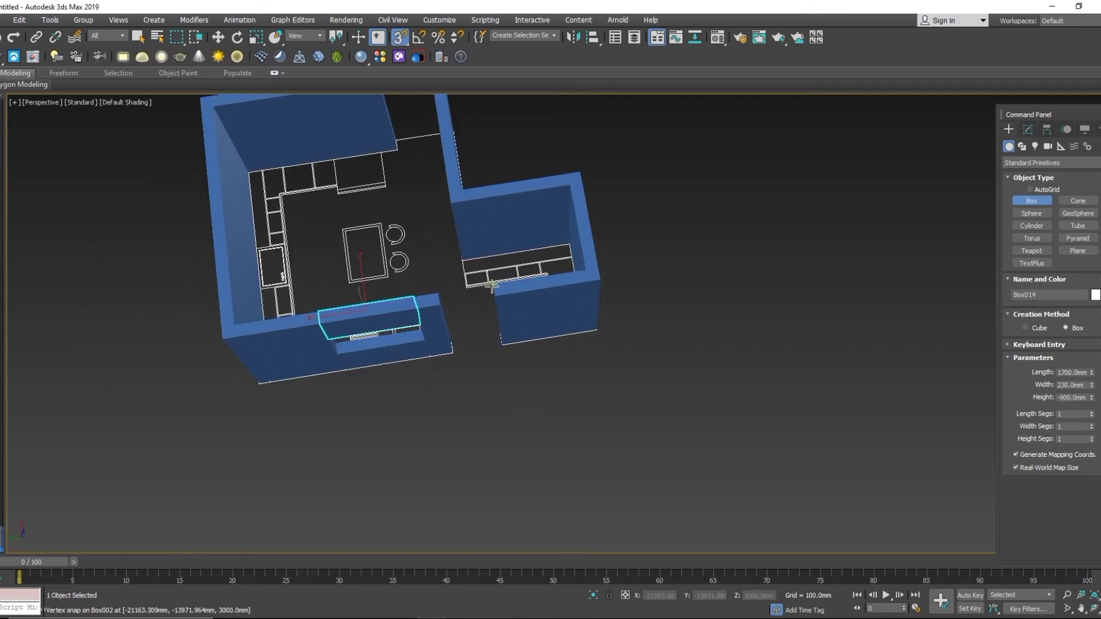
left_click_drag(492, 286, 445, 310)
left_click(420, 324)
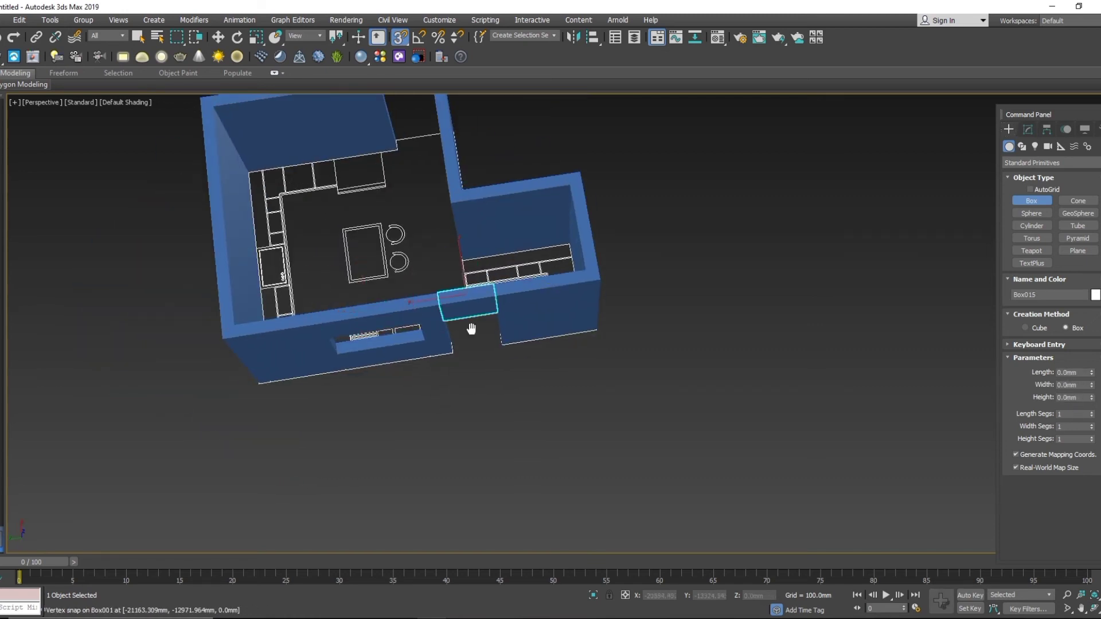
middle_click_drag(472, 329, 487, 466)
scroll(475, 385, "up", 4)
middle_click_drag(487, 466, 492, 442, "alt")
middle_click_drag(489, 313, 492, 491)
middle_click_drag(534, 394, 442, 405, "alt")
middle_click_drag(783, 423, 418, 356)
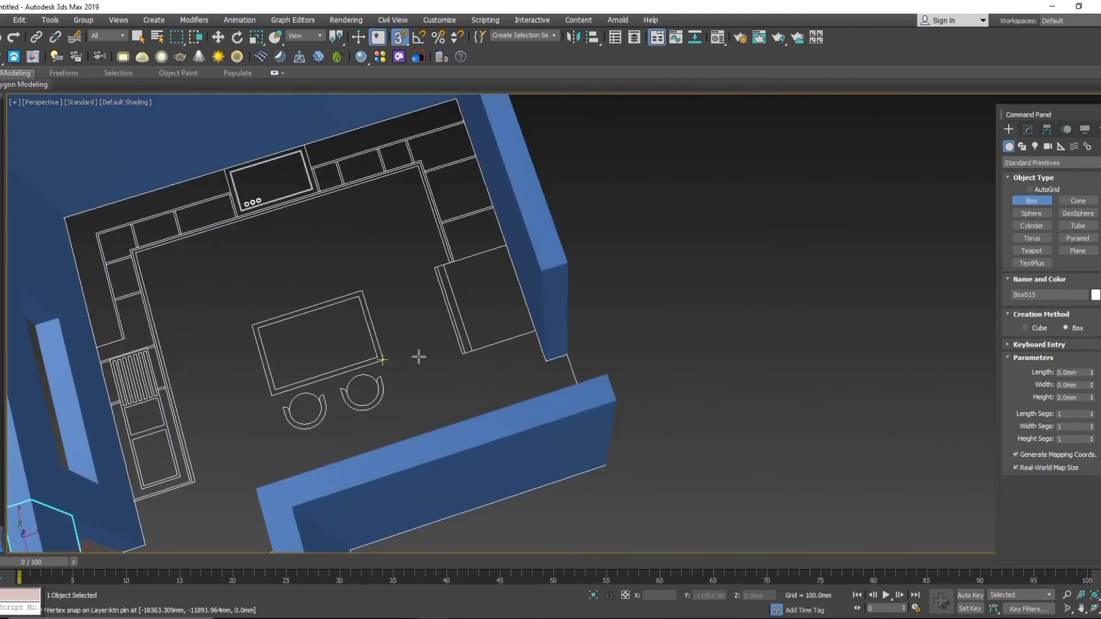
left_click_drag(564, 260, 593, 367)
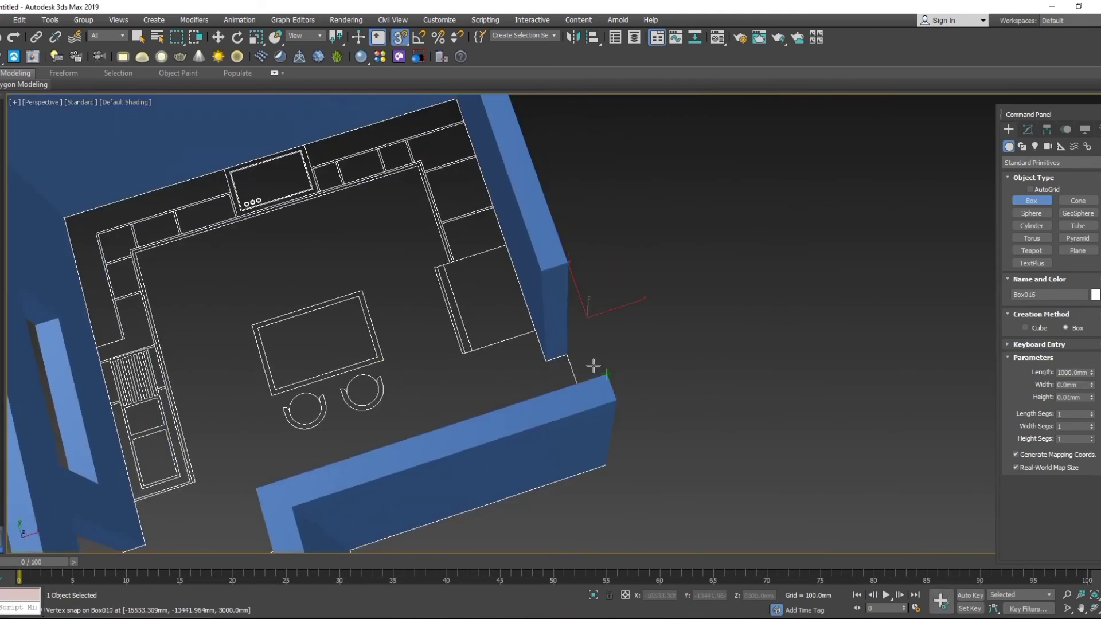
right_click(594, 367)
left_click_drag(567, 263, 605, 372)
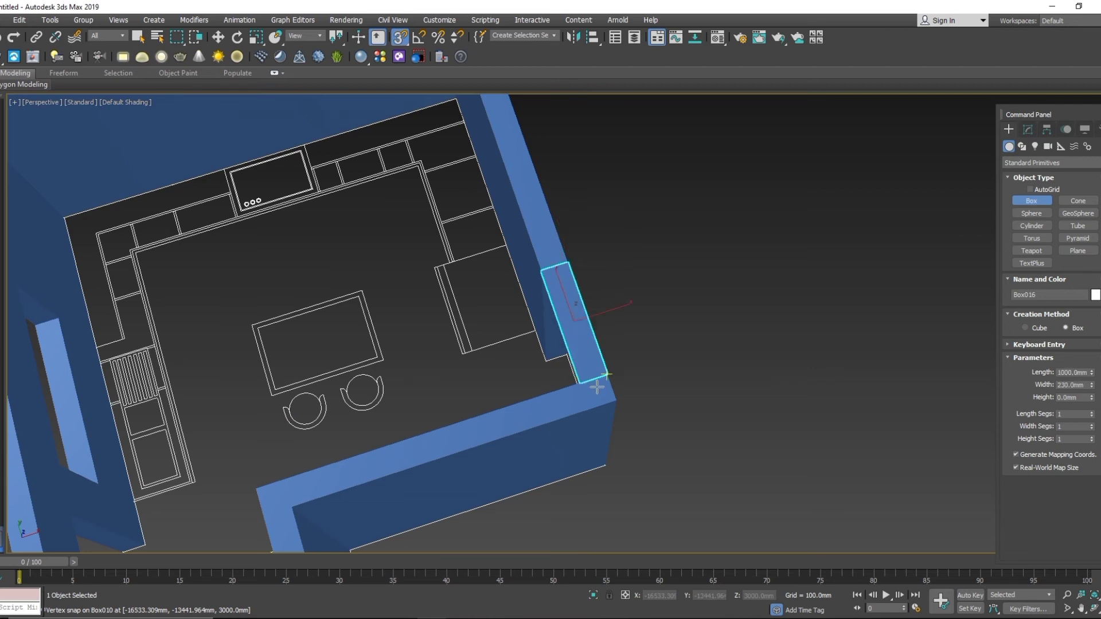
left_click_drag(582, 384, 551, 403)
right_click(553, 401)
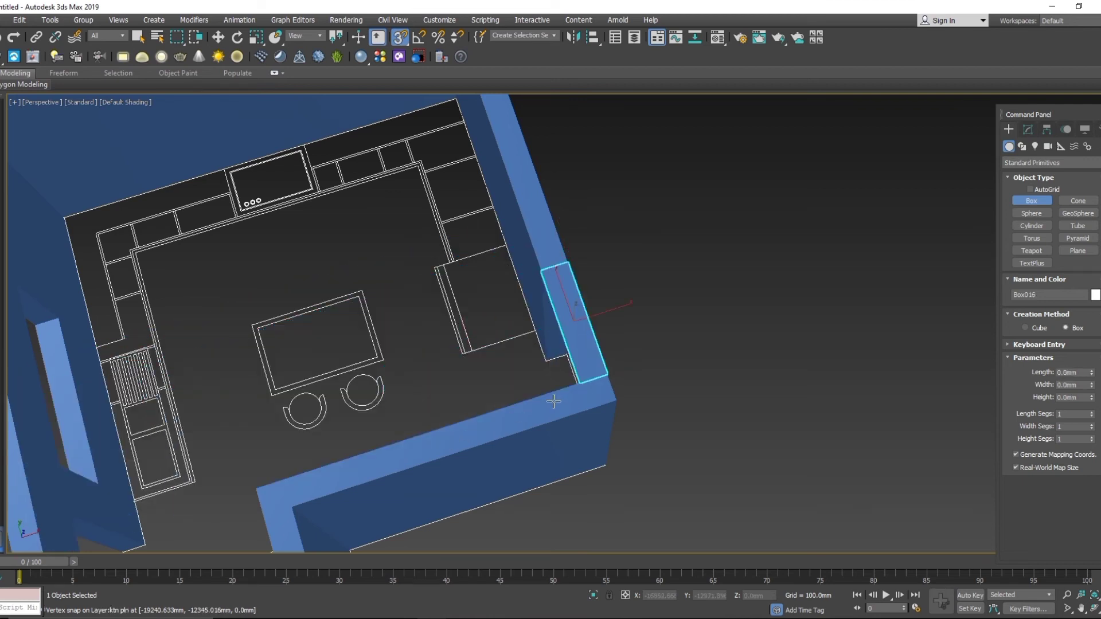
key("Delete")
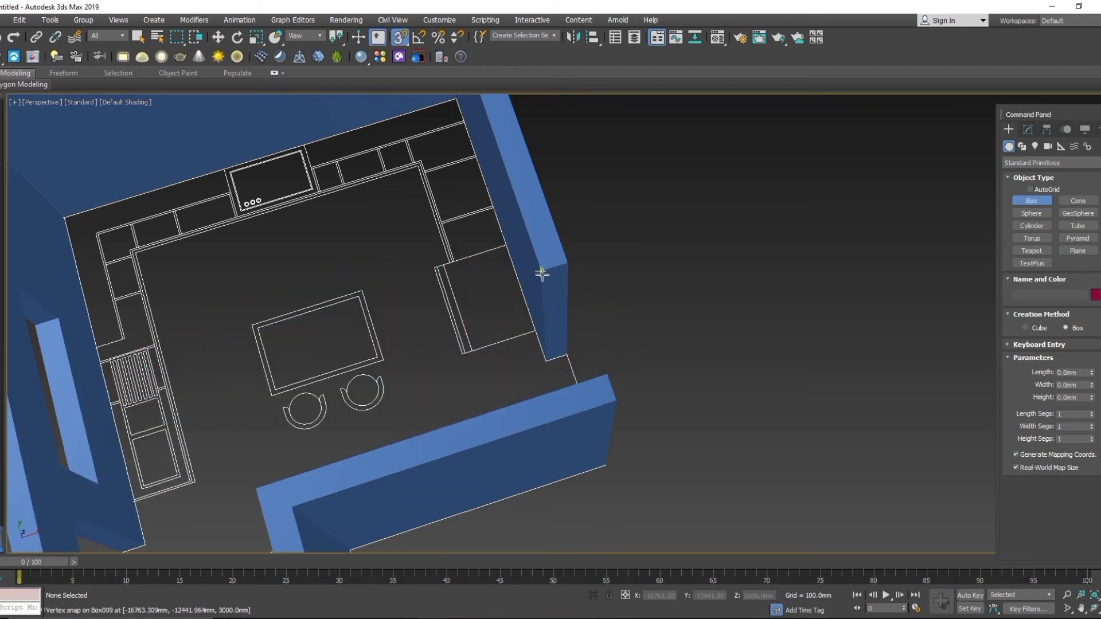
Create a 1000 by 230 mm header box over the opening beside the fridge, snapping its depth to the window header's underside.
mouse_move(541, 274)
left_mouse_down()
mouse_move(612, 364)
mouse_move(607, 376)
left_mouse_up()
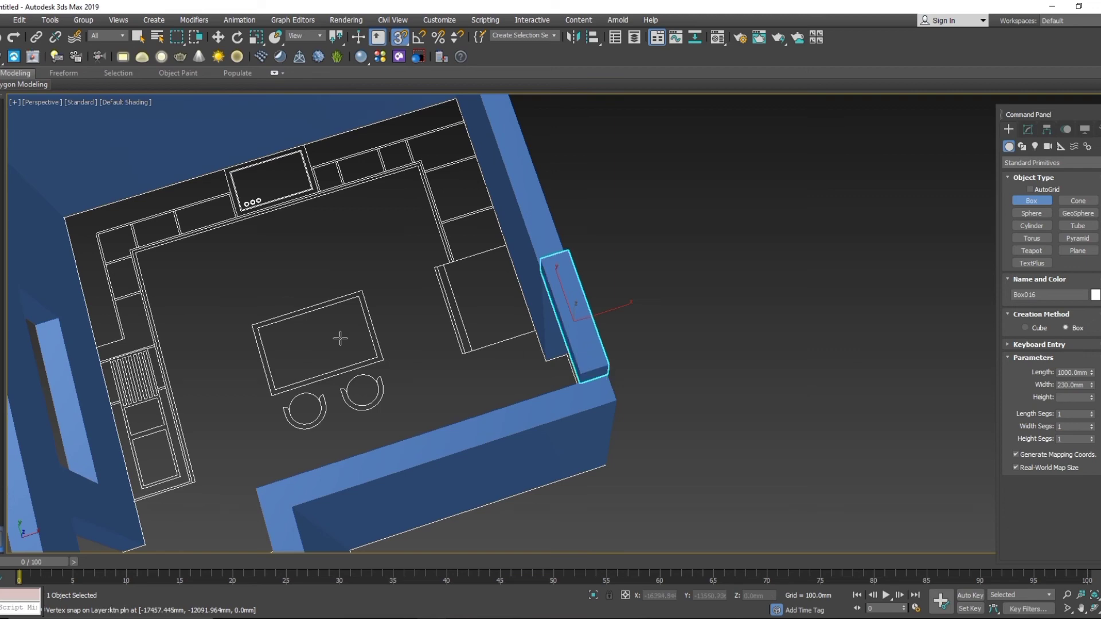
left_click(64, 467)
middle_click_drag(444, 494, 469, 435, "alt")
scroll(470, 435, "down", 5)
middle_click_drag(484, 476, 467, 499, "alt")
middle_click_drag(467, 499, 474, 445)
scroll(474, 445, "down", 3)
scroll(473, 445, "up", 6)
scroll(473, 444, "down", 3)
middle_click_drag(448, 383, 445, 444)
right_click(438, 409)
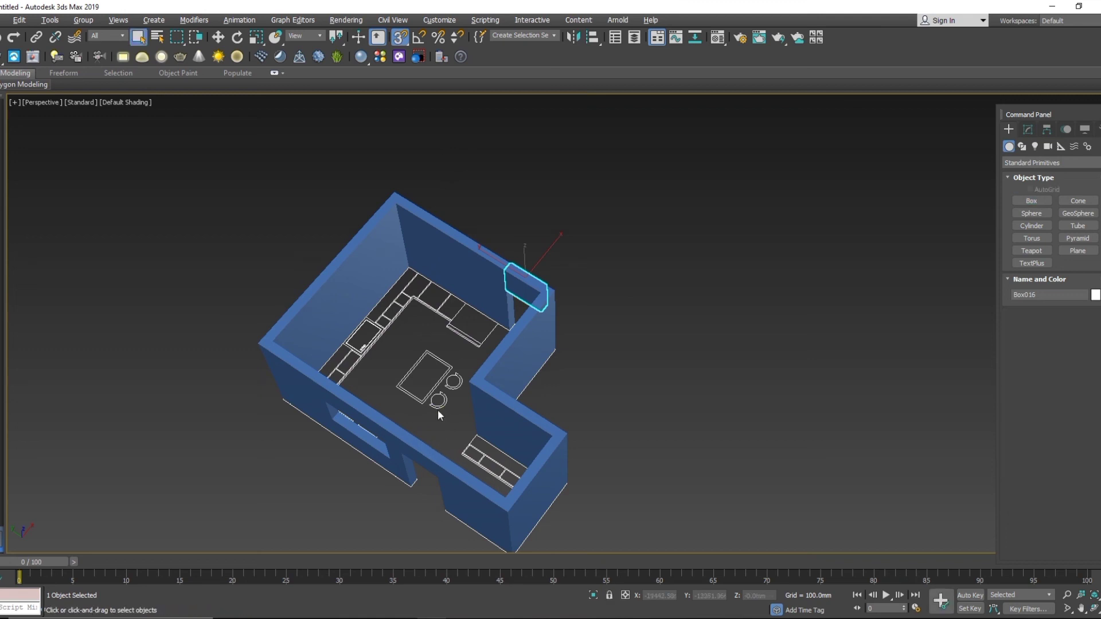
Examine the kitchen's wall enclosure, its window and door openings, and the plan lines inside it.
mouse_move(394, 362)
middle_mouse_down()
mouse_move(395, 423)
mouse_move(417, 383)
middle_mouse_up()
scroll(414, 442, "up", 4)
mouse_move(465, 420)
middle_mouse_down("alt")
mouse_move(396, 428)
mouse_move(415, 442)
mouse_move(439, 438)
mouse_move(419, 425)
middle_mouse_up("alt")
scroll(417, 442, "down", 3)
scroll(420, 424, "up", 4)
scroll(422, 422, "down", 3)
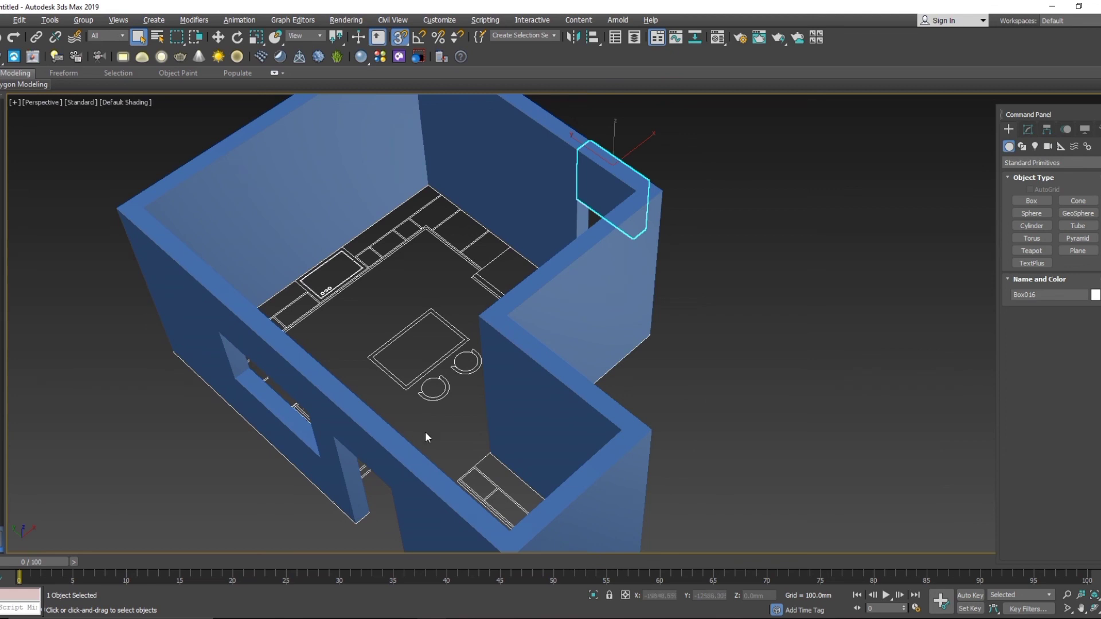
middle_click_drag(455, 463, 444, 440)
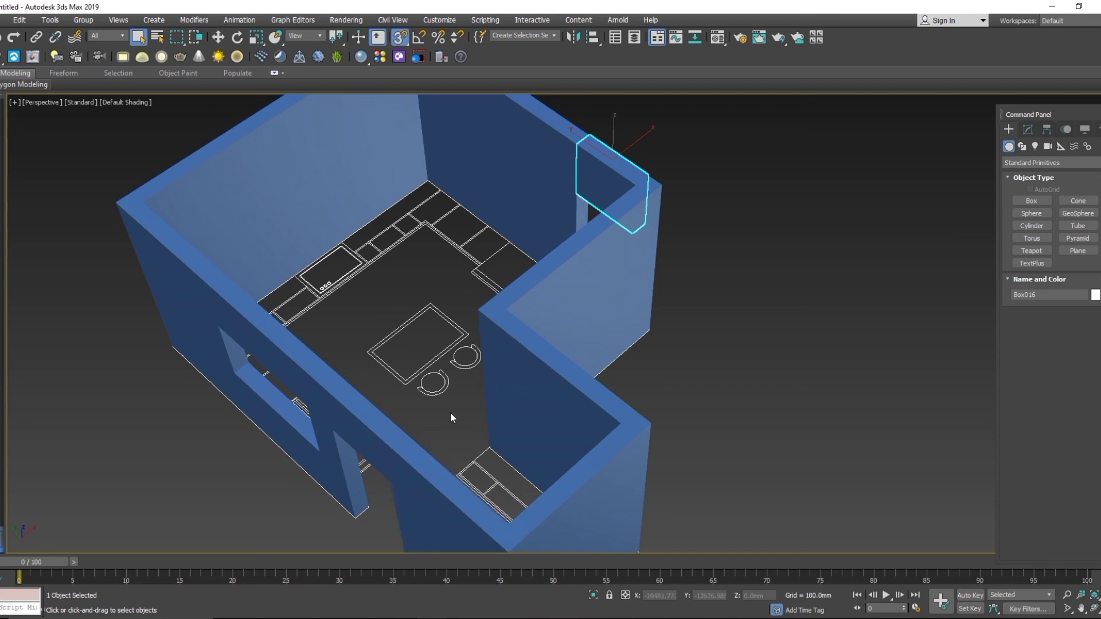
scroll(450, 412, "down", 4)
scroll(372, 324, "up", 3)
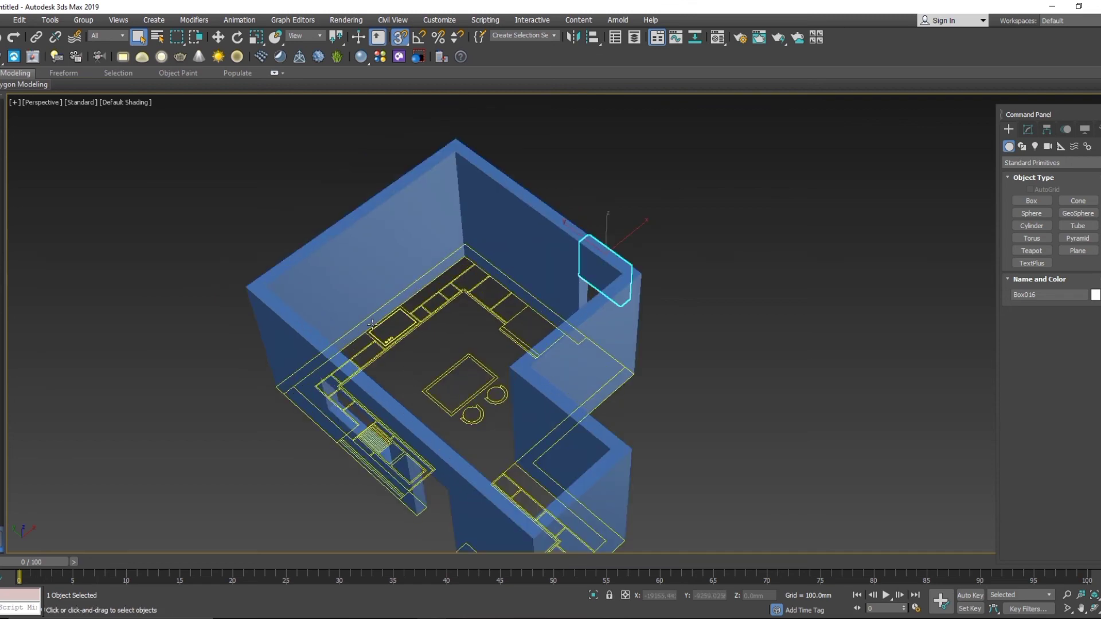